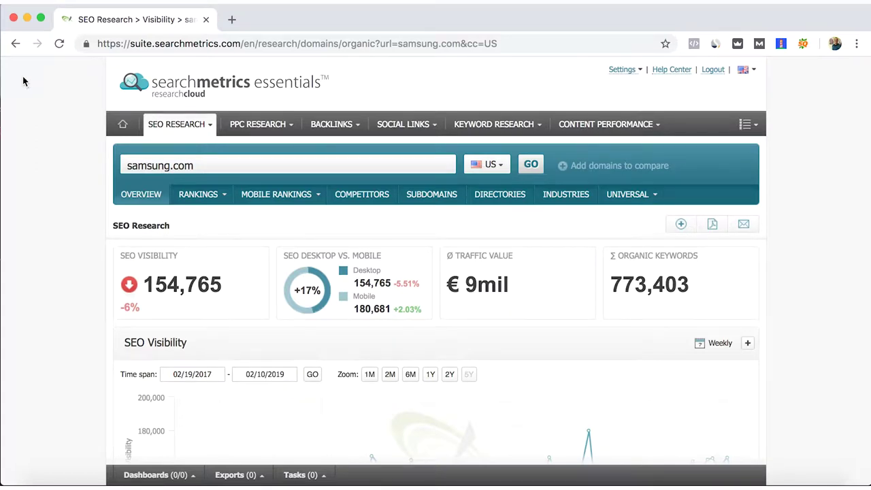
- Scroll up and down through the current samsung.com report page
mouse_move(162, 126)
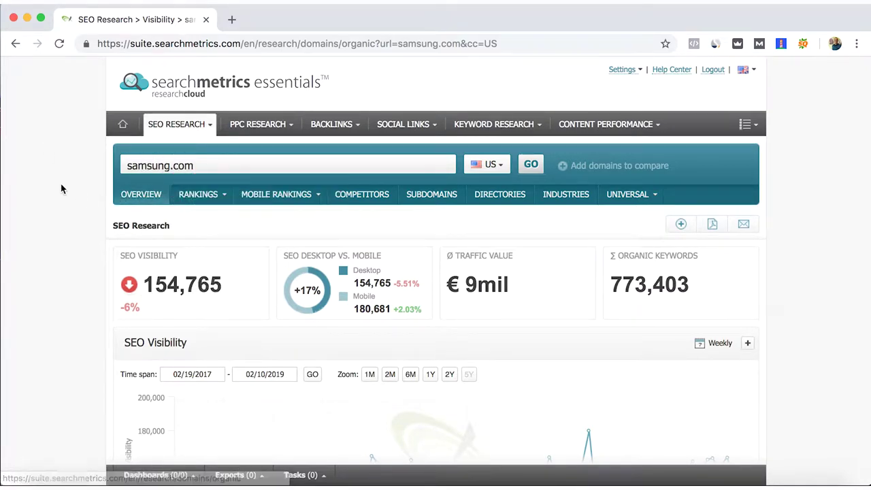
scroll(64, 189, "down", 1)
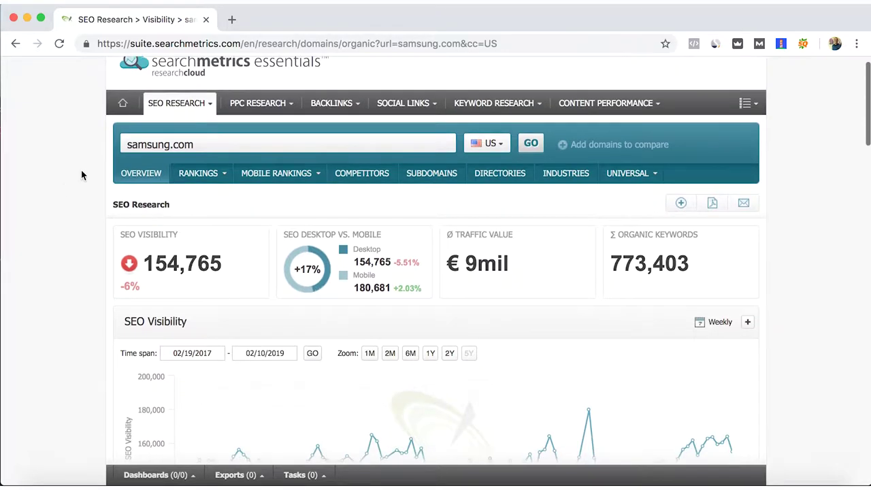
scroll(93, 168, "down", 2)
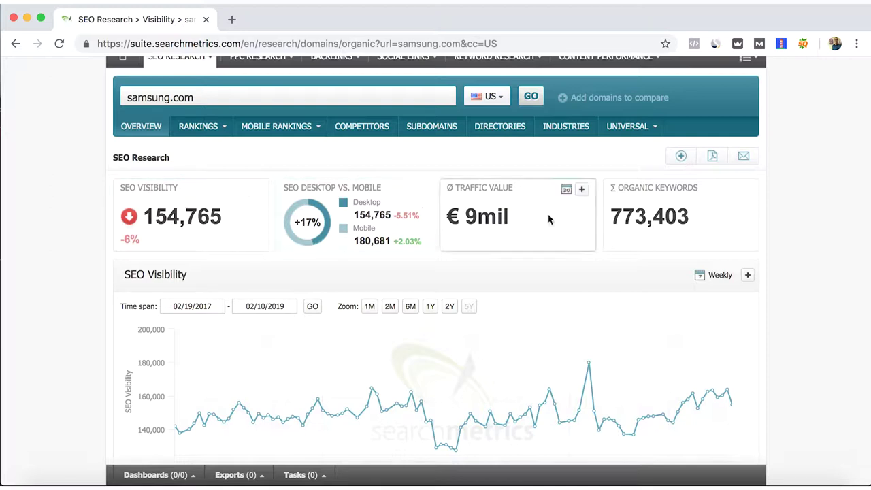
scroll(791, 236, "down", 3)
scroll(792, 236, "down", 4)
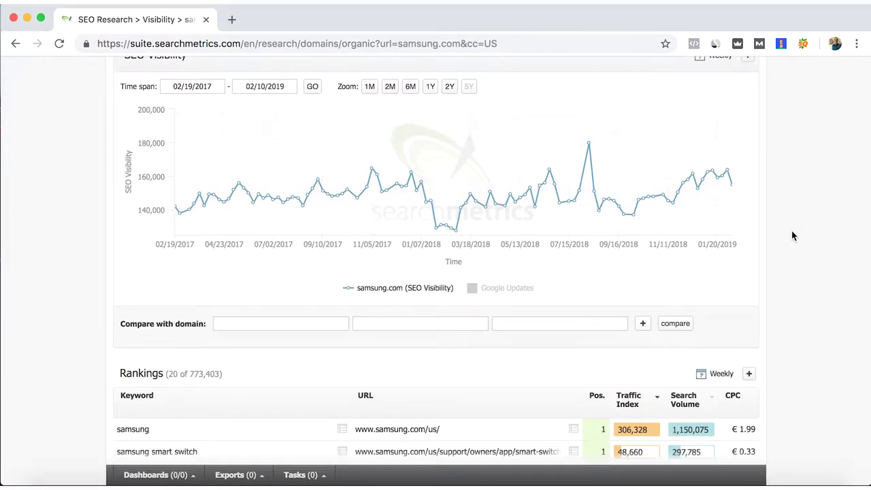
scroll(791, 236, "up", 3)
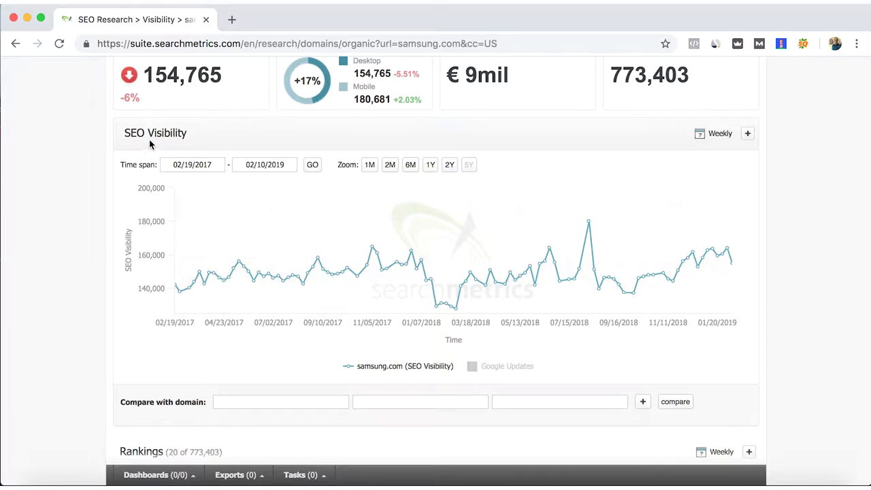
scroll(120, 186, "down", 5)
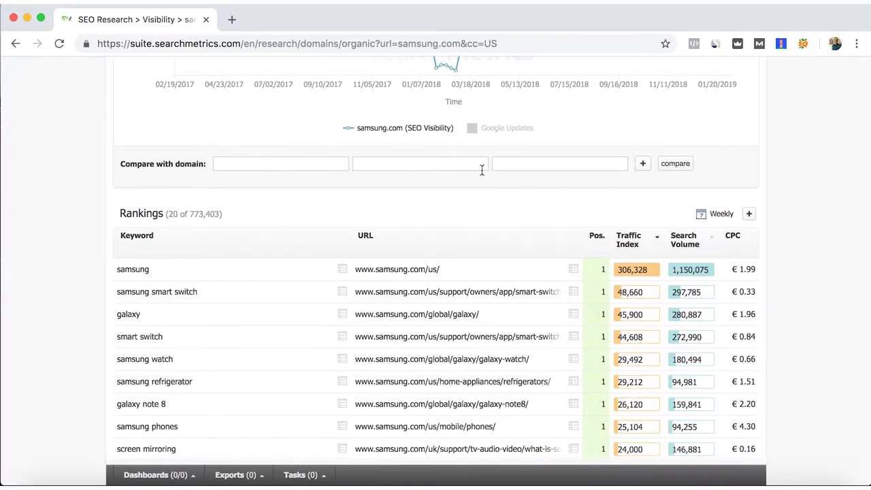
scroll(236, 190, "down", 15)
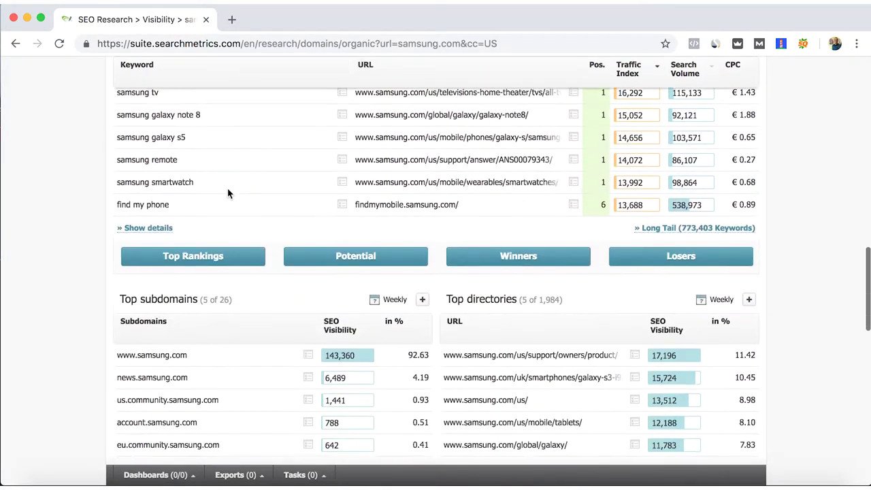
scroll(95, 197, "down", 5)
scroll(95, 197, "up", 4)
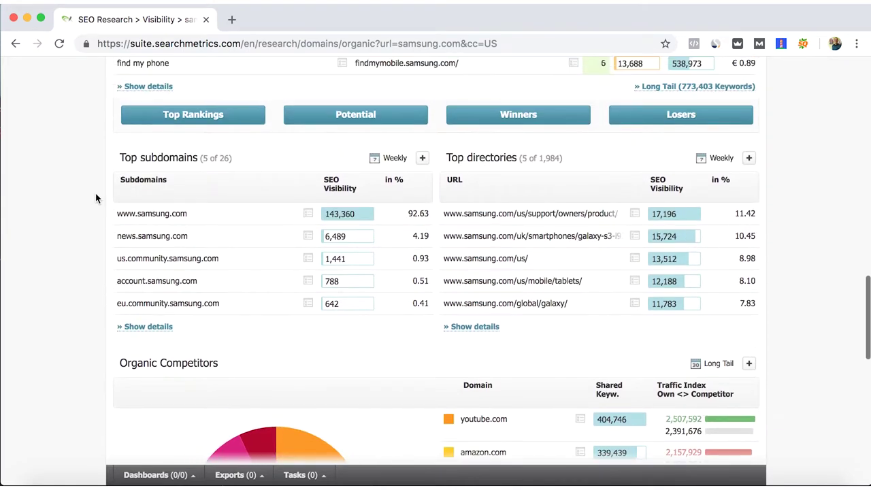
scroll(88, 201, "down", 10)
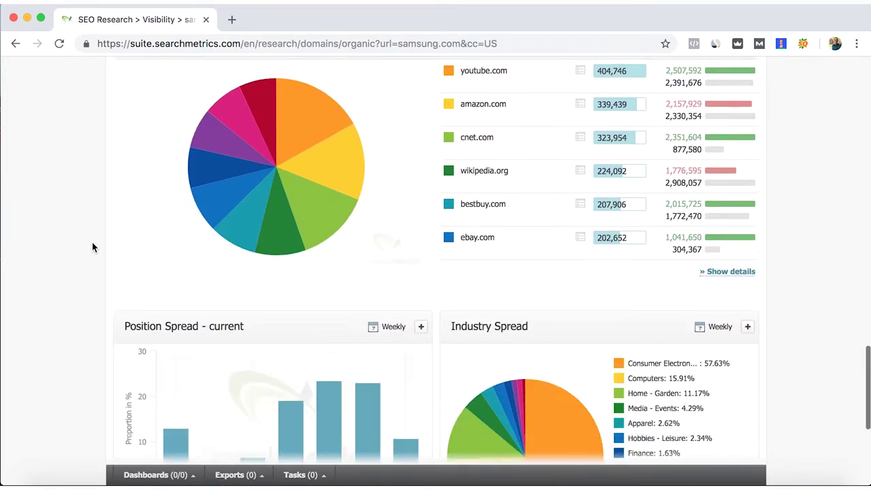
scroll(93, 247, "down", 2)
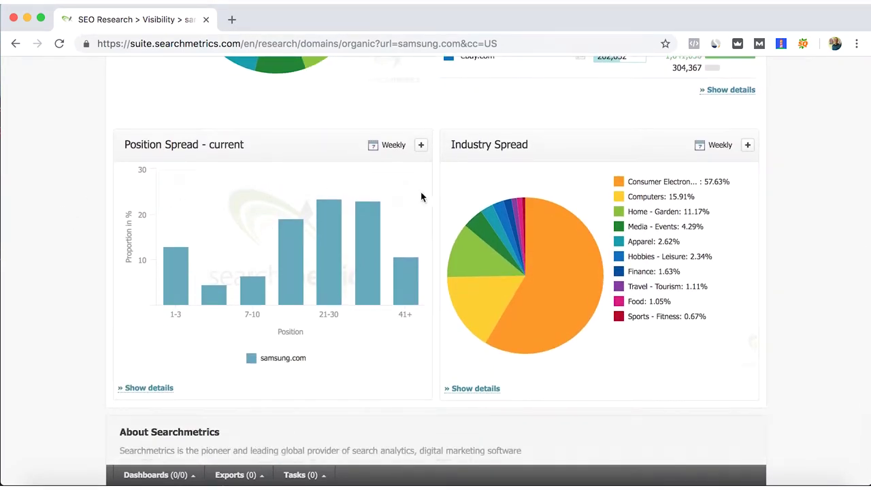
scroll(544, 167, "down", 2)
scroll(560, 189, "up", 18)
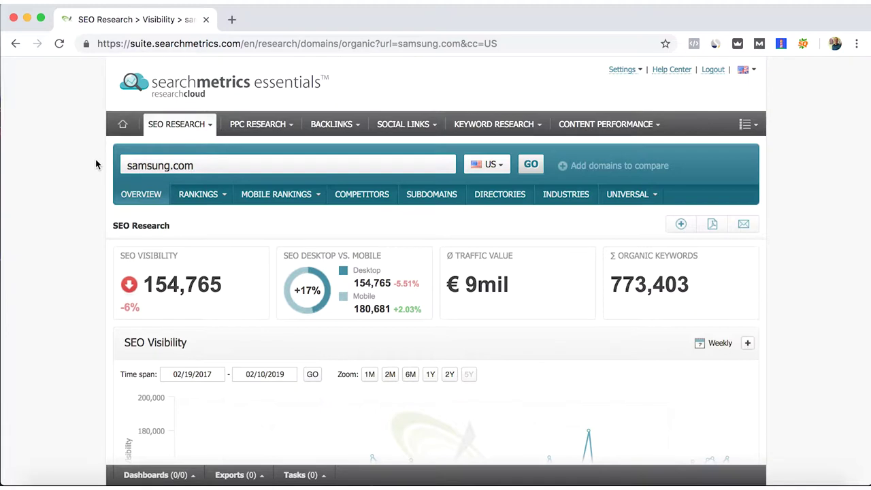
- Open the Rankings › Position Spread report, with 12.83% of keywords in positions 1-3
mouse_move(195, 195)
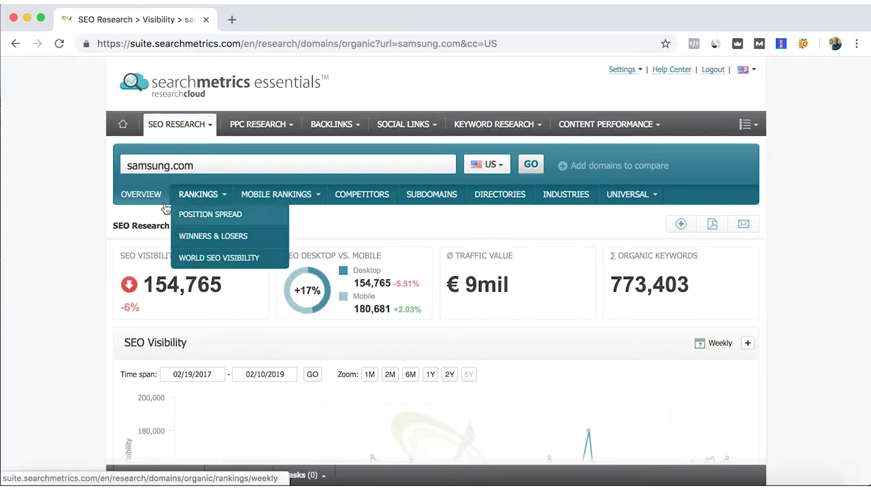
left_click(199, 216)
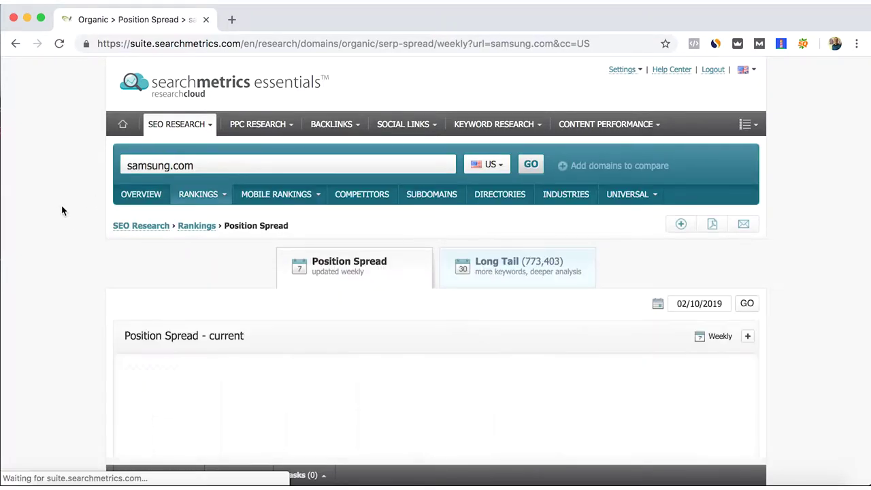
scroll(62, 209, "down", 3)
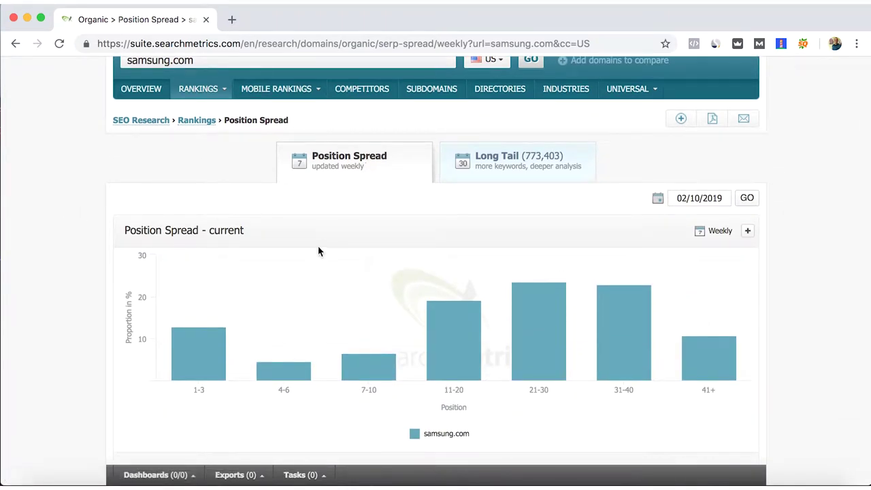
scroll(318, 252, "down", 3)
mouse_move(202, 252)
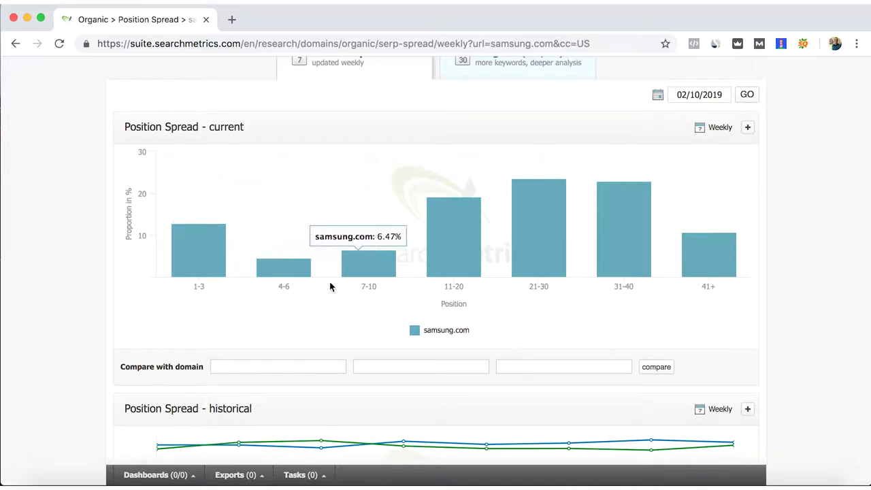
mouse_move(377, 282)
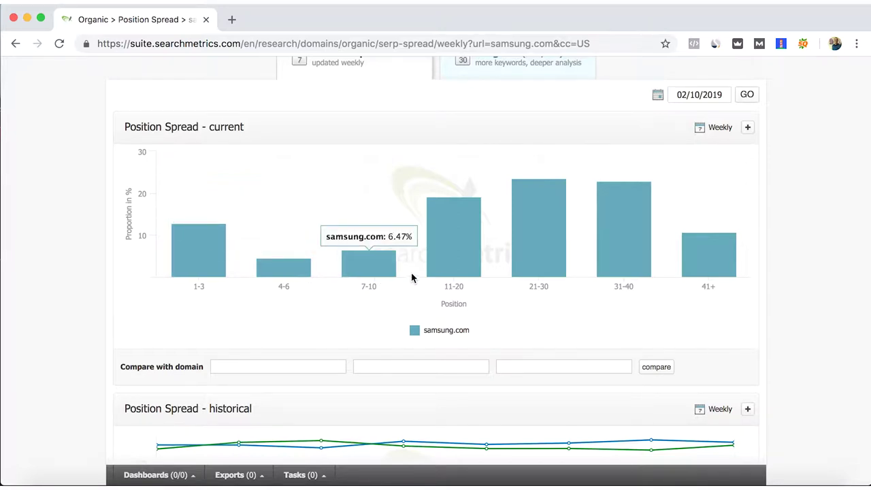
mouse_move(753, 268)
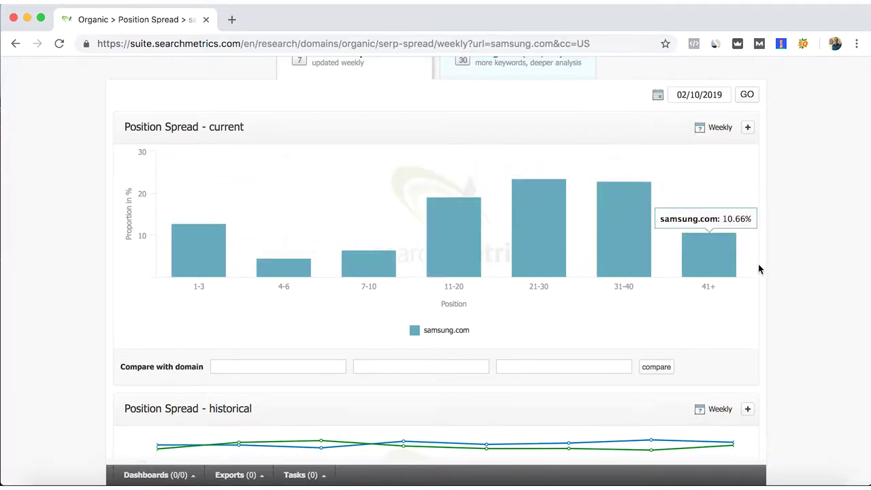
- Inspect the historical position spread chart and table, checking bar values such as 10.66% at 41+
scroll(756, 269, "down", 5)
mouse_move(448, 291)
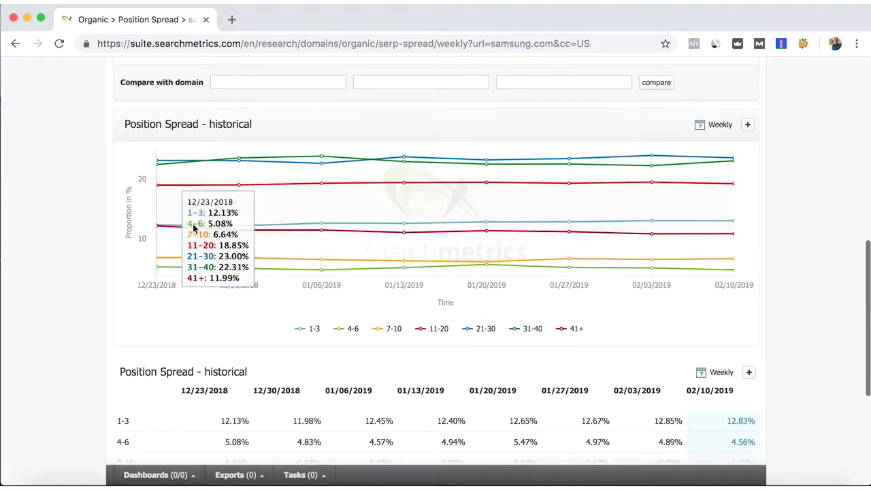
mouse_move(286, 223)
mouse_move(434, 189)
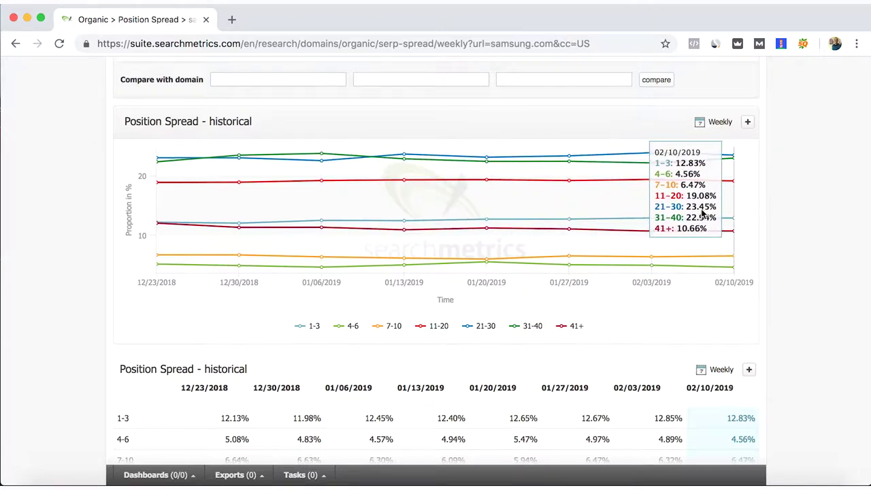
mouse_move(570, 262)
scroll(570, 261, "down", 5)
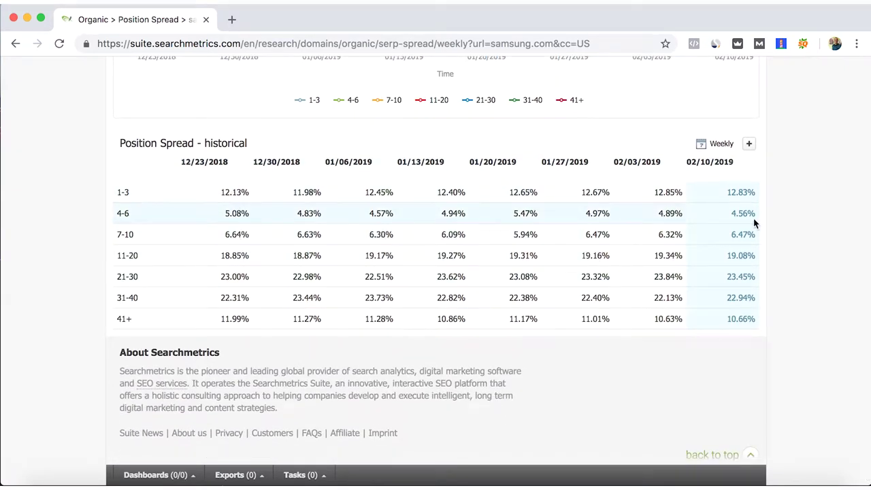
scroll(829, 196, "up", 15)
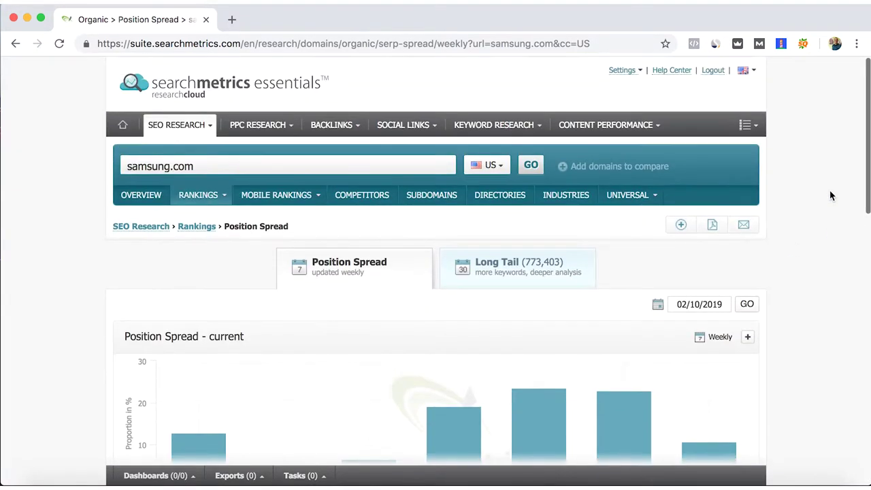
scroll(827, 191, "down", 3)
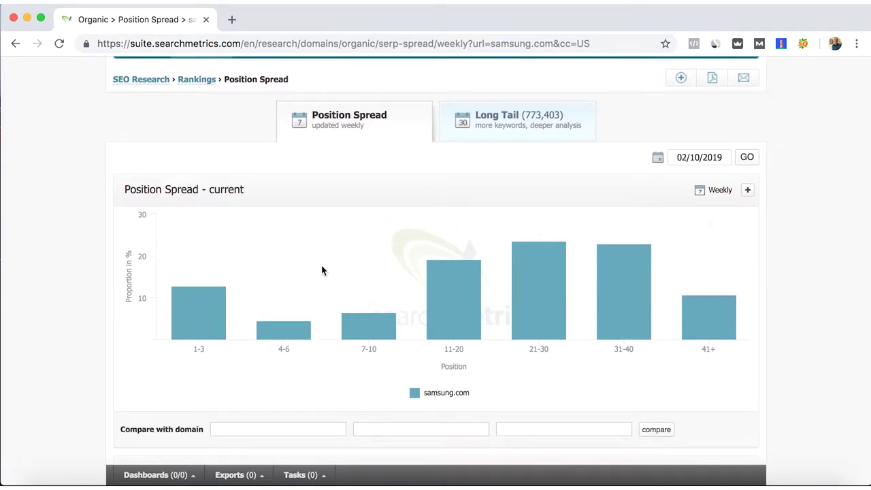
mouse_move(715, 319)
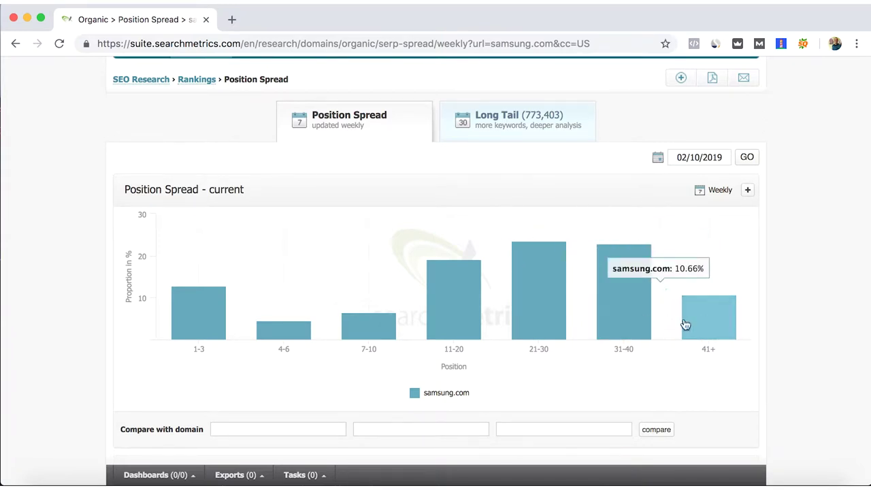
mouse_move(387, 341)
mouse_move(223, 327)
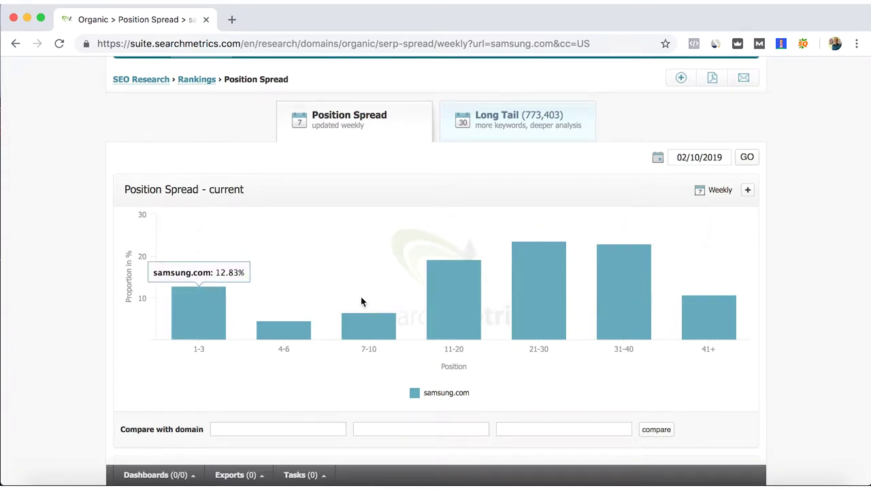
scroll(415, 305, "up", 3)
mouse_move(208, 175)
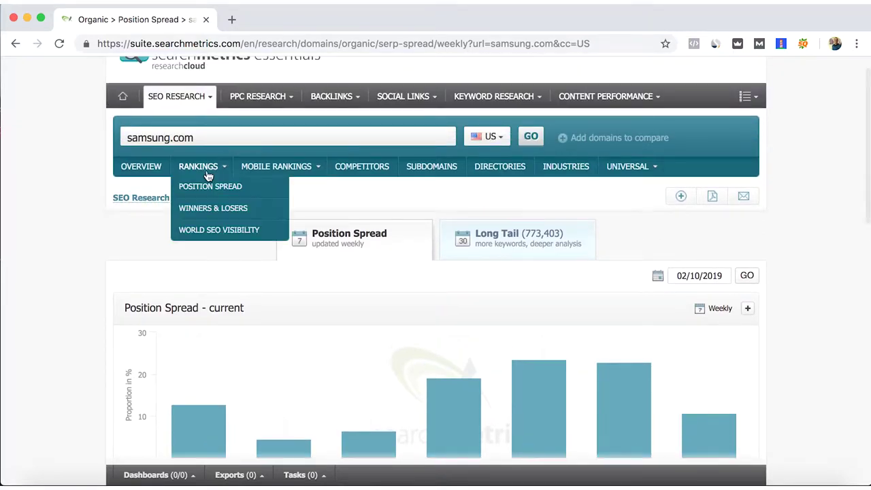
left_click(215, 214)
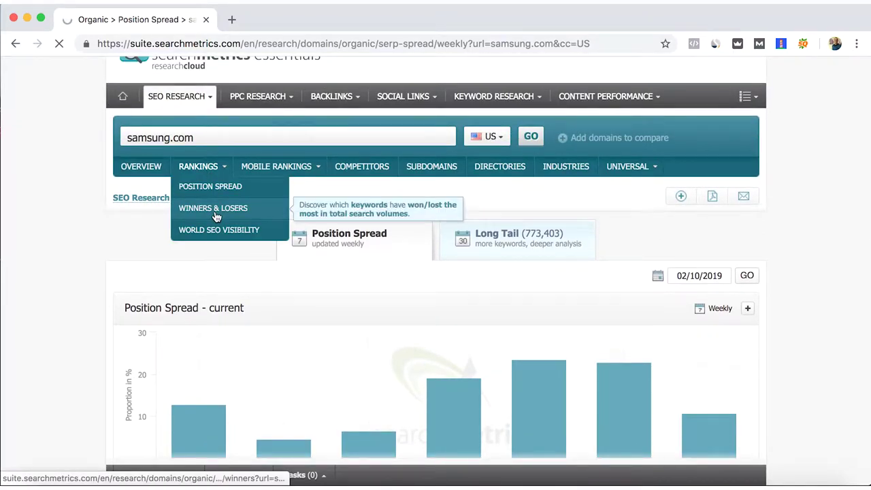
left_click(215, 210)
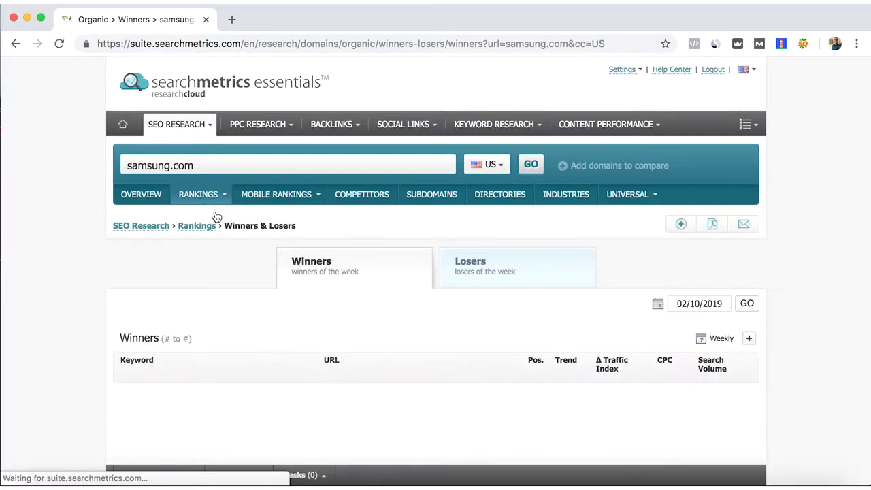
scroll(114, 247, "down", 5)
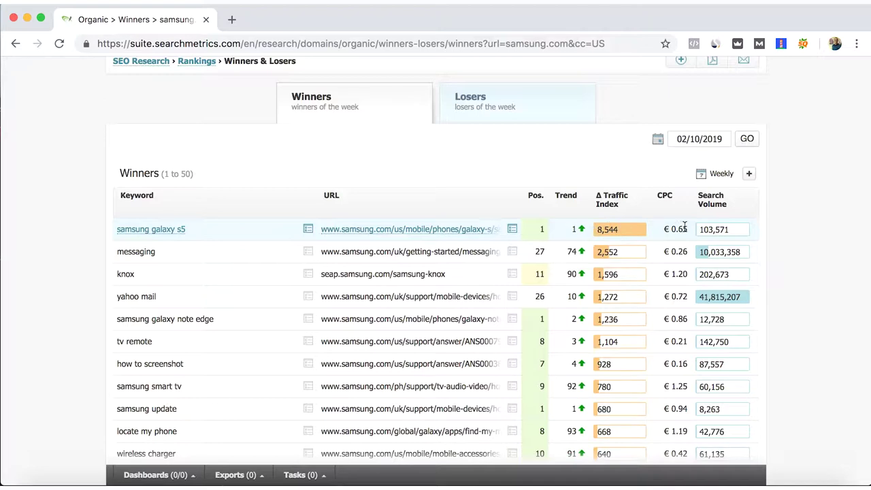
scroll(218, 238, "down", 4)
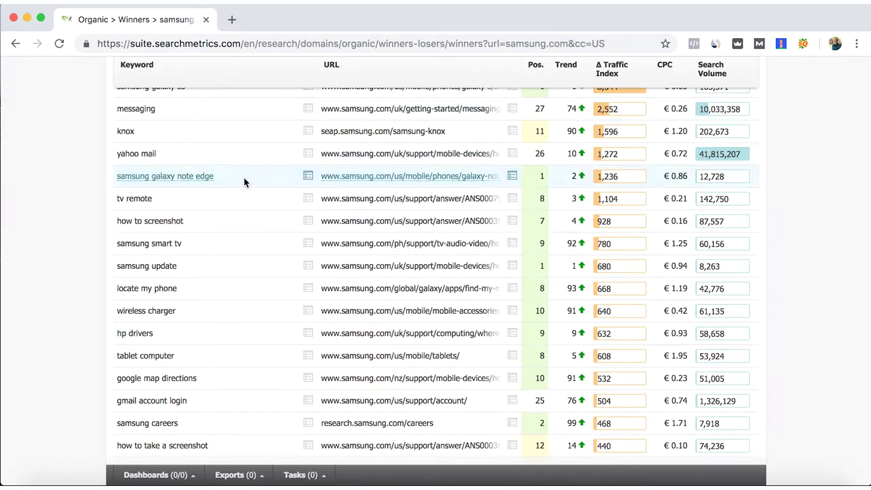
scroll(243, 177, "up", 2)
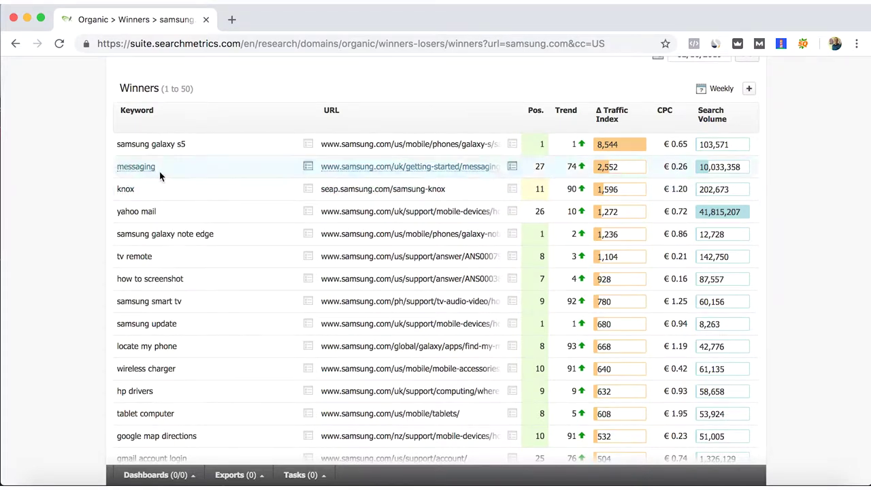
left_click_drag(162, 172, 112, 174)
scroll(84, 185, "down", 5)
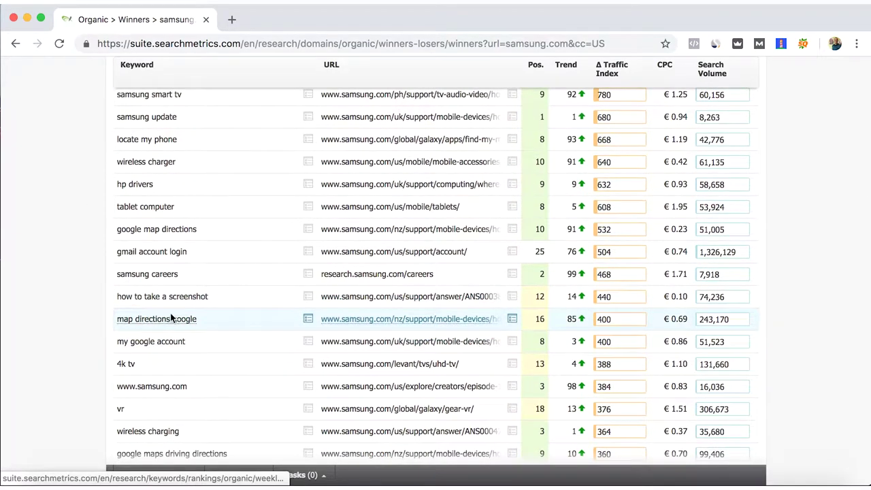
scroll(170, 316, "down", 3)
scroll(170, 317, "down", 1)
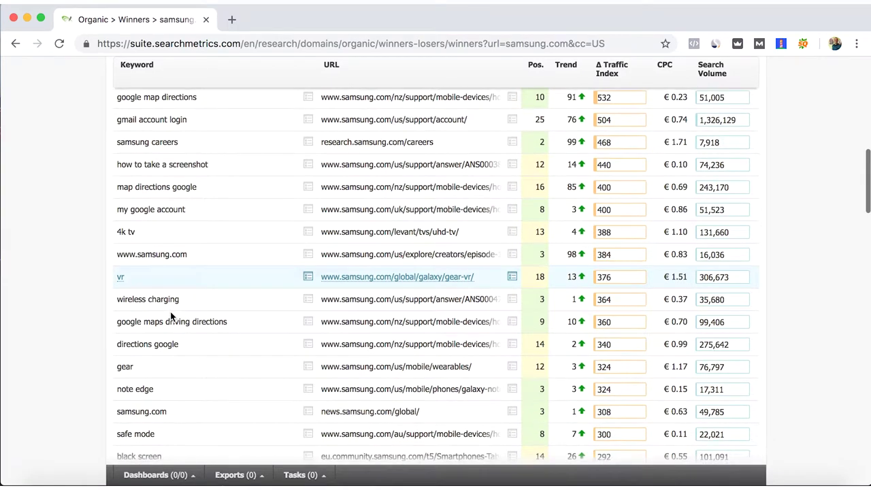
scroll(169, 340, "down", 1)
scroll(168, 345, "down", 2)
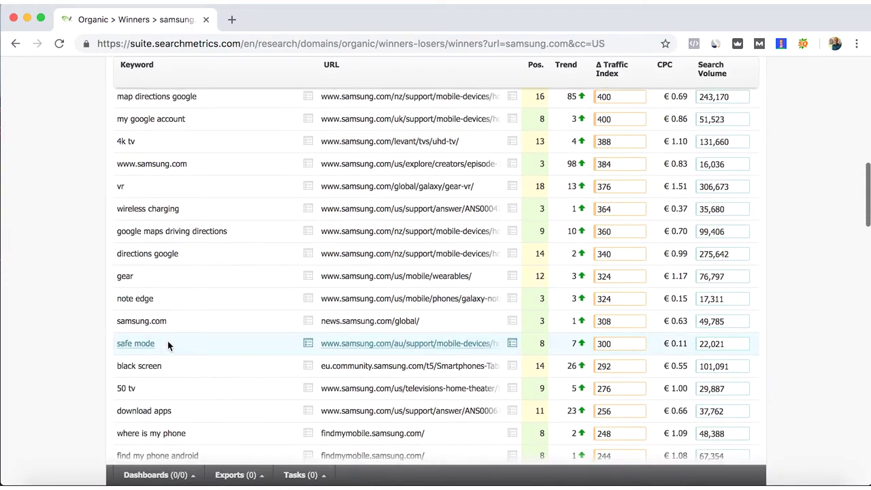
scroll(171, 361, "down", 2)
scroll(176, 383, "down", 4)
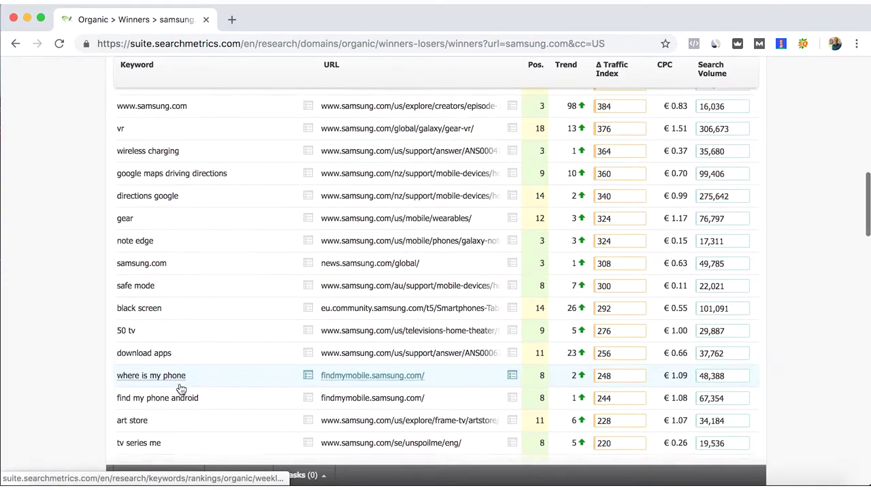
scroll(179, 388, "down", 6)
scroll(180, 387, "down", 3)
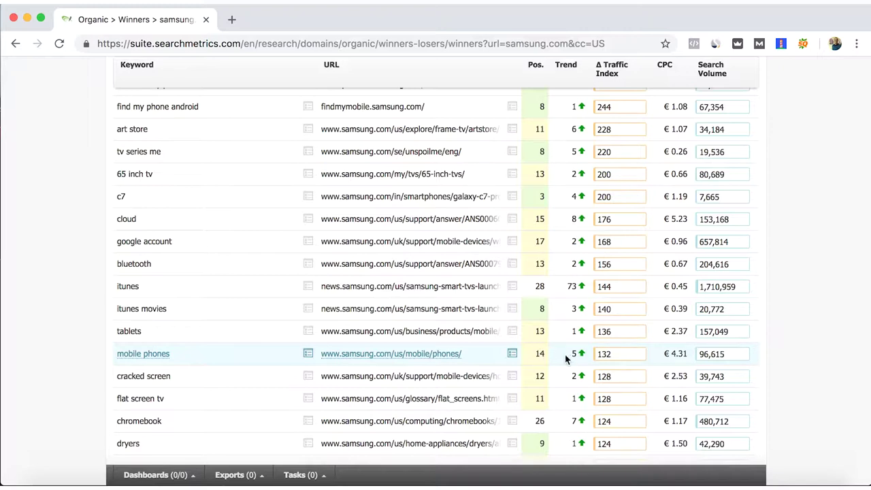
scroll(120, 334, "down", 6)
scroll(87, 288, "down", 5)
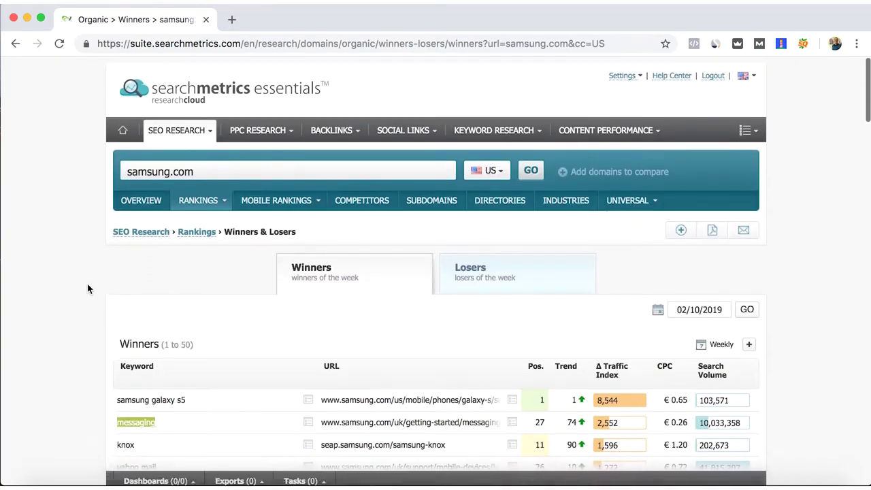
scroll(87, 288, "down", 12)
scroll(87, 288, "down", 12)
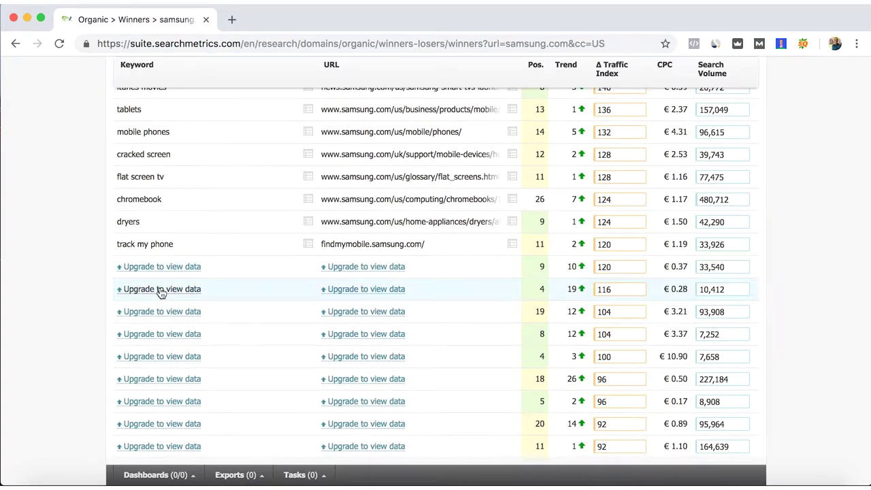
scroll(867, 287, "up", 10)
scroll(867, 288, "up", 10)
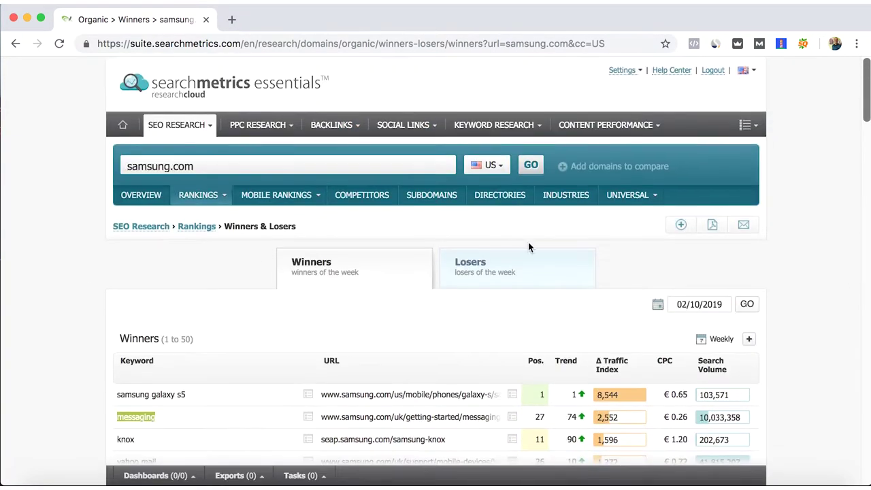
- Show this week's losing keywords for samsung.com in the Losers table
left_click(470, 261)
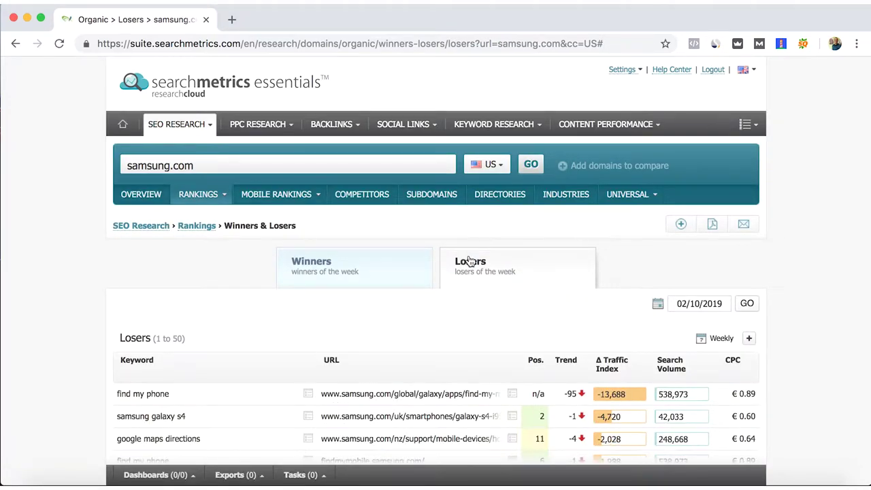
scroll(470, 261, "down", 3)
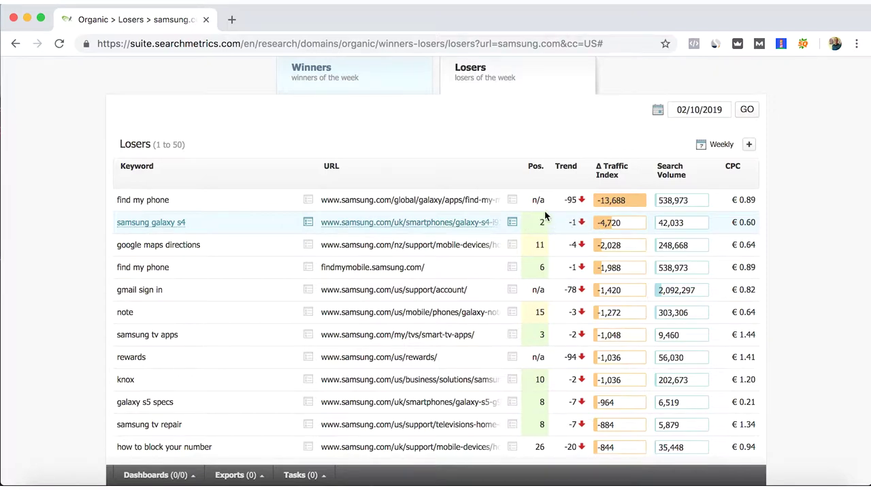
scroll(96, 220, "up", 1)
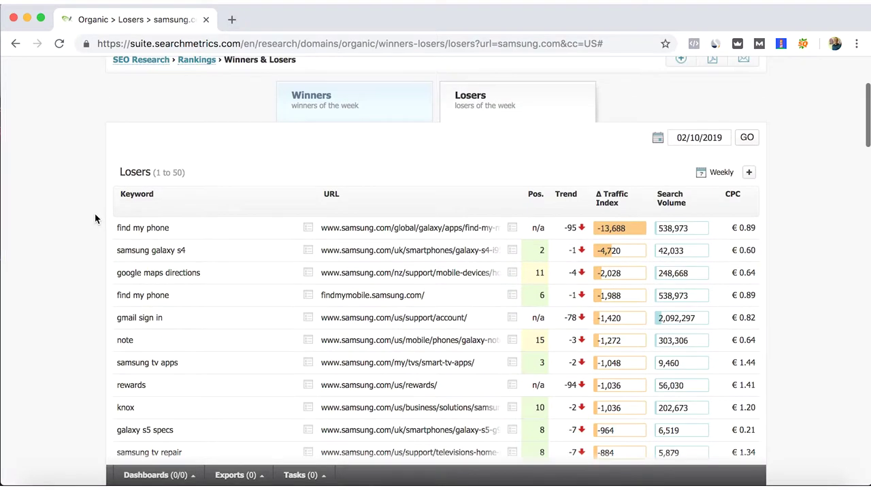
scroll(151, 249, "up", 5)
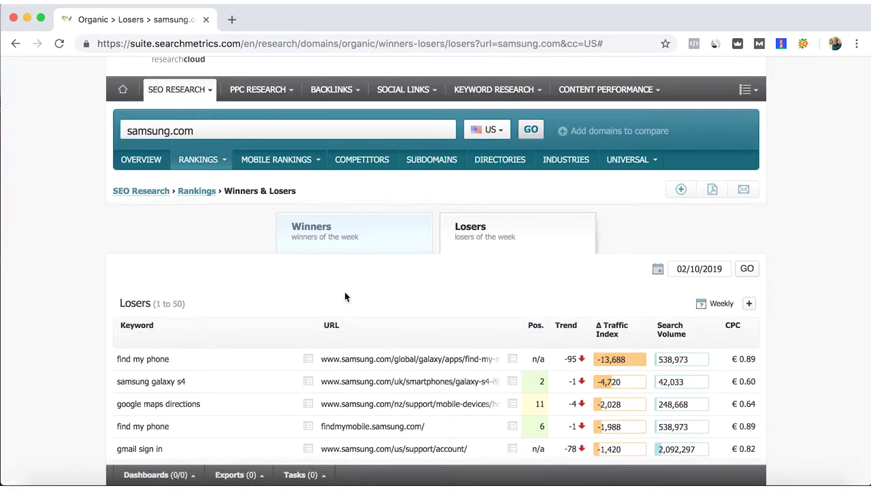
- Open the Organic Rankings page for the samsung galaxy s4 keyword
scroll(204, 367, "down", 1)
left_click(175, 375)
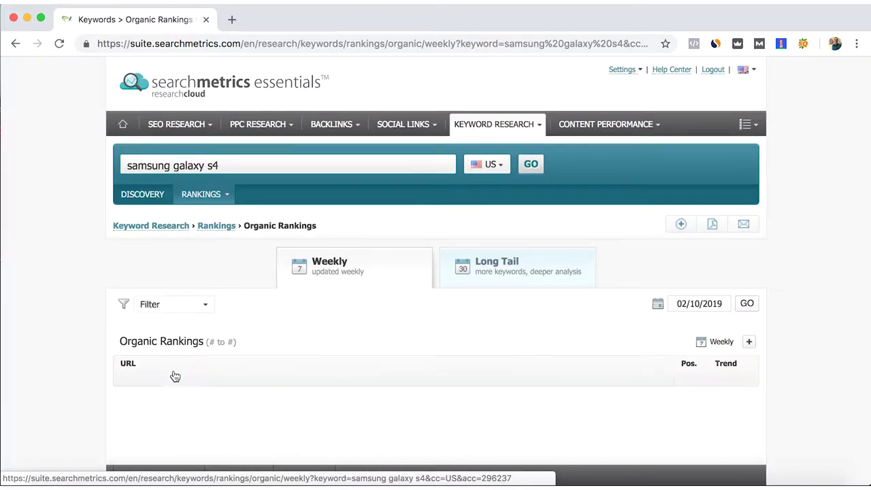
- Review samsung galaxy s4's organic results and select the 'Samsung Galaxy S4 - Wikipedia' title
scroll(68, 281, "down", 1)
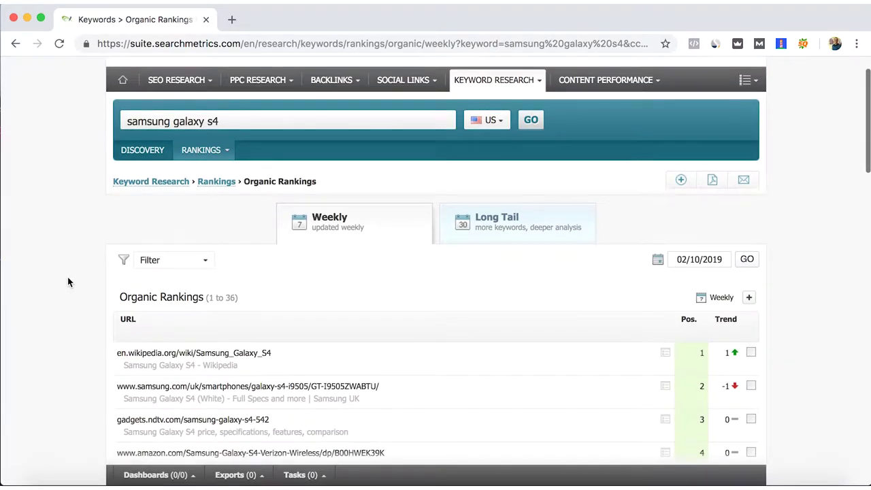
scroll(68, 282, "down", 1)
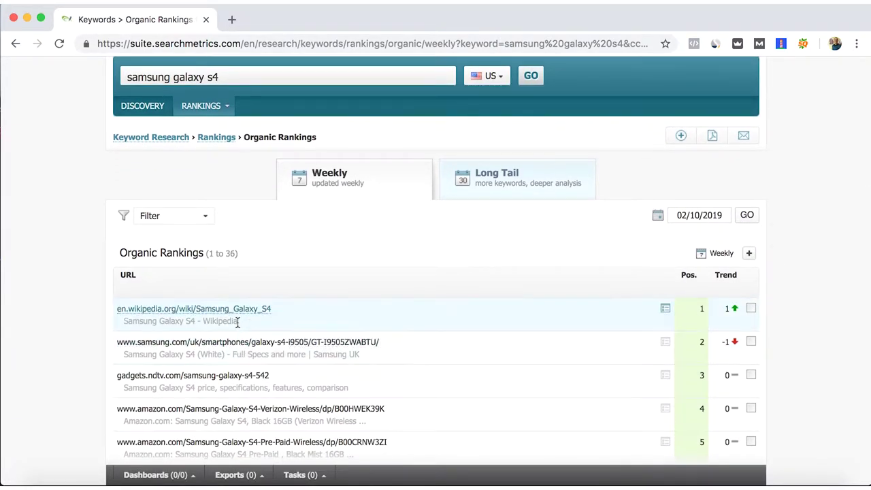
left_click_drag(238, 321, 121, 327)
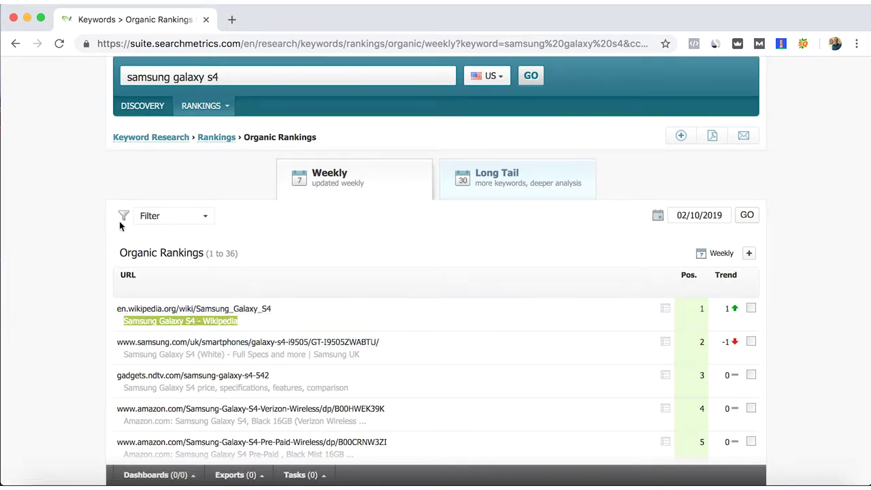
- Go back to the samsung.com Losers list of 50 keywords
scroll(123, 226, "up", 3)
mouse_move(485, 131)
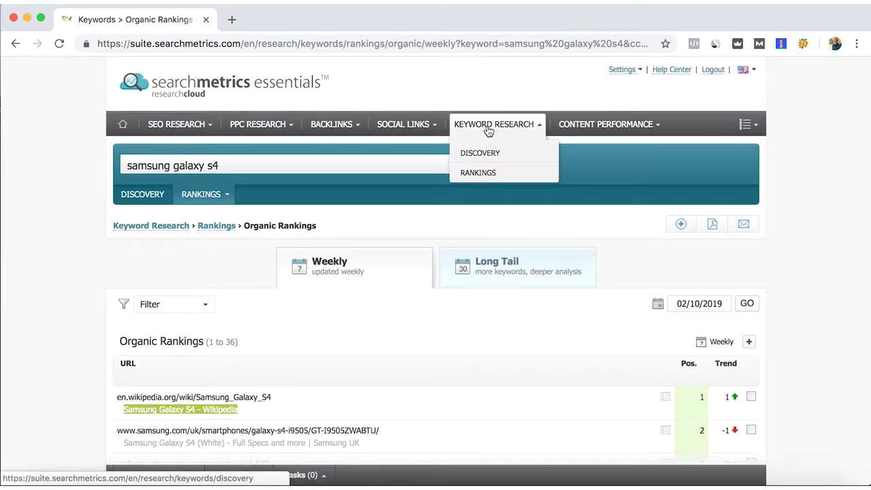
left_click(15, 44)
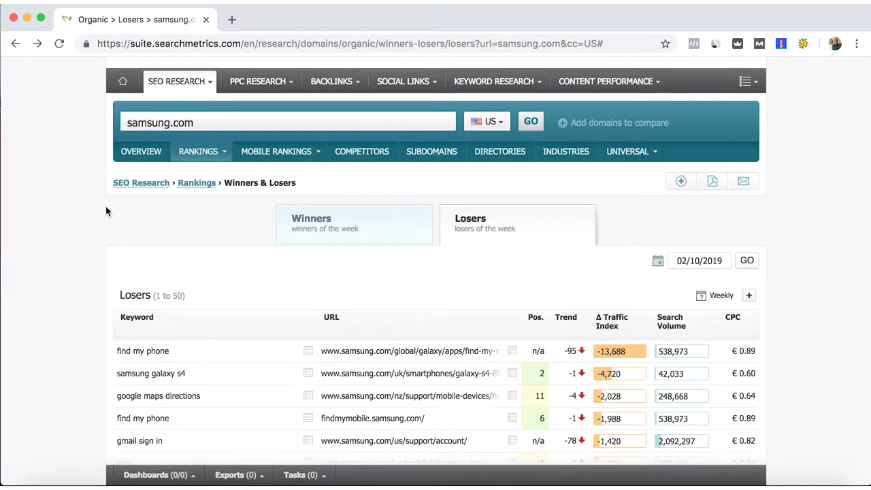
- Scroll through samsung.com's losing keywords, led by find my phone at -13,688
scroll(692, 228, "down", 5)
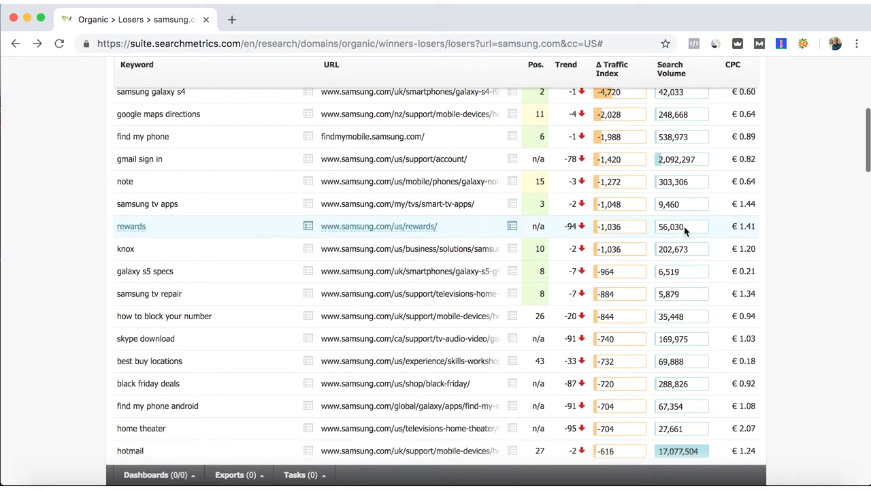
scroll(217, 270, "down", 3)
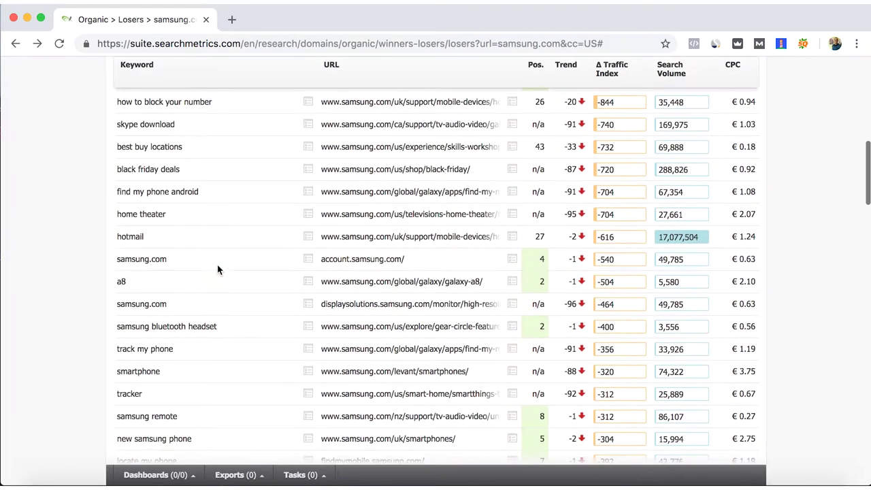
scroll(210, 281, "down", 3)
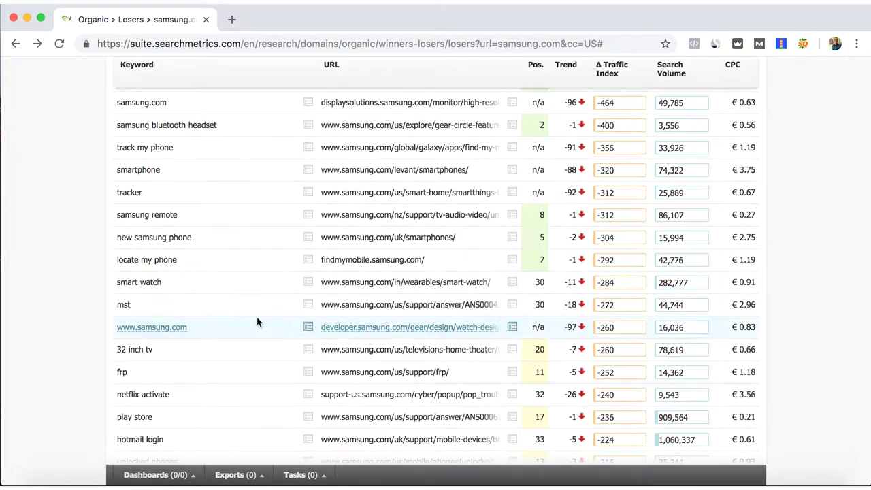
scroll(182, 315, "down", 4)
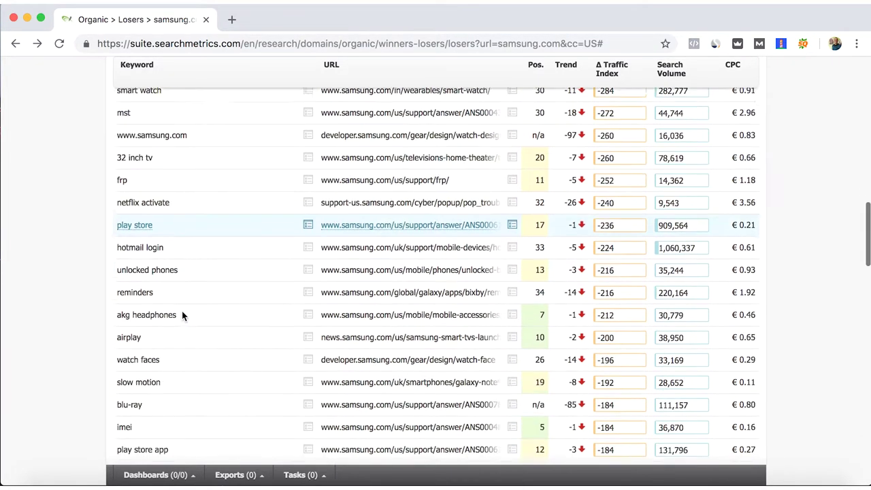
scroll(182, 315, "down", 3)
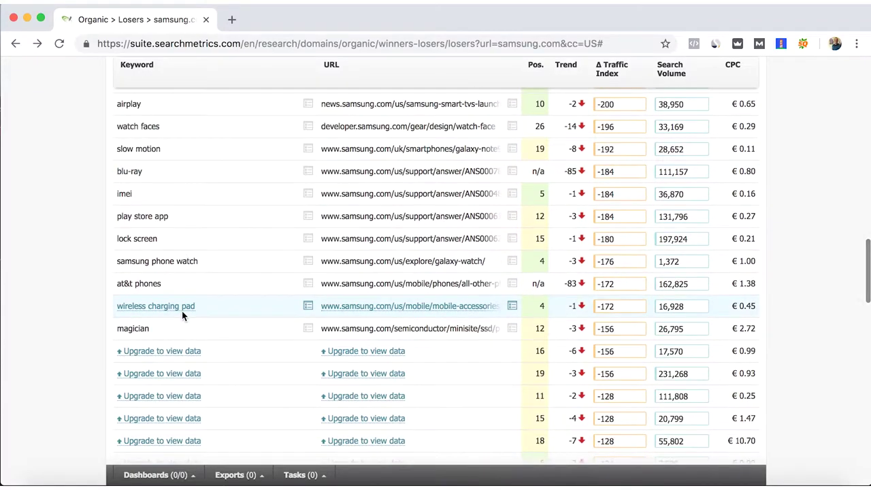
- Open the World SEO Visibility report, totalling 1,258,645 with India strongest
scroll(183, 314, "up", 10)
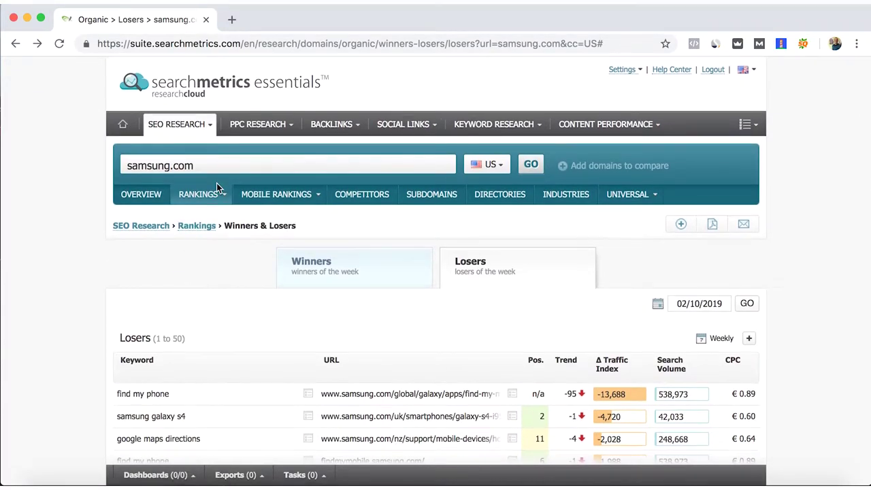
mouse_move(218, 198)
left_click(223, 258)
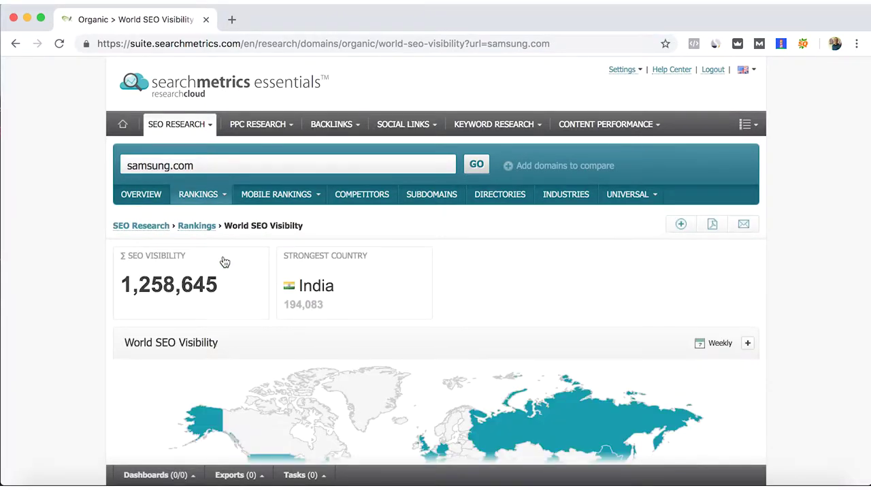
- Scroll past the visibility map and country table down to the Top 5 Countries chart
scroll(94, 271, "down", 3)
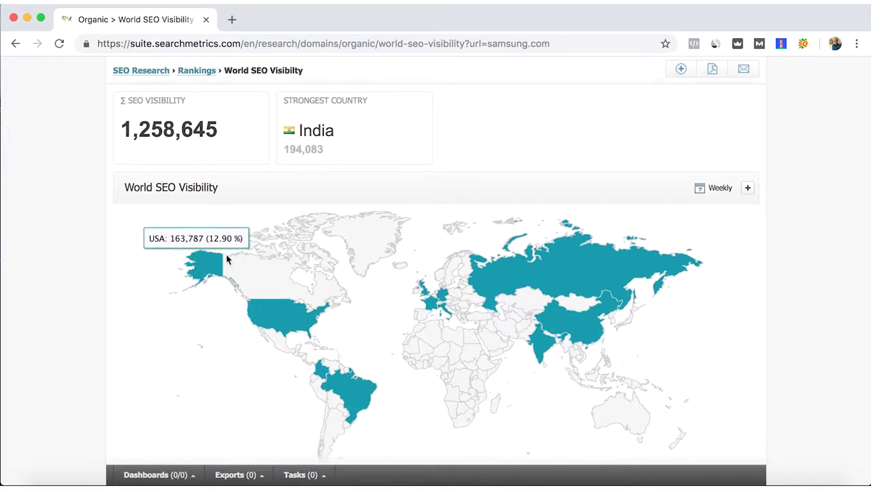
scroll(361, 277, "down", 1)
scroll(333, 241, "down", 4)
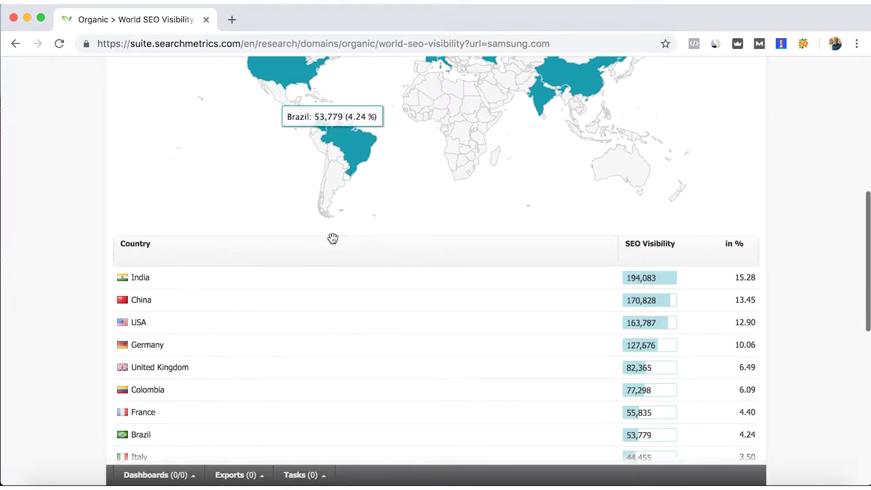
scroll(152, 295, "down", 2)
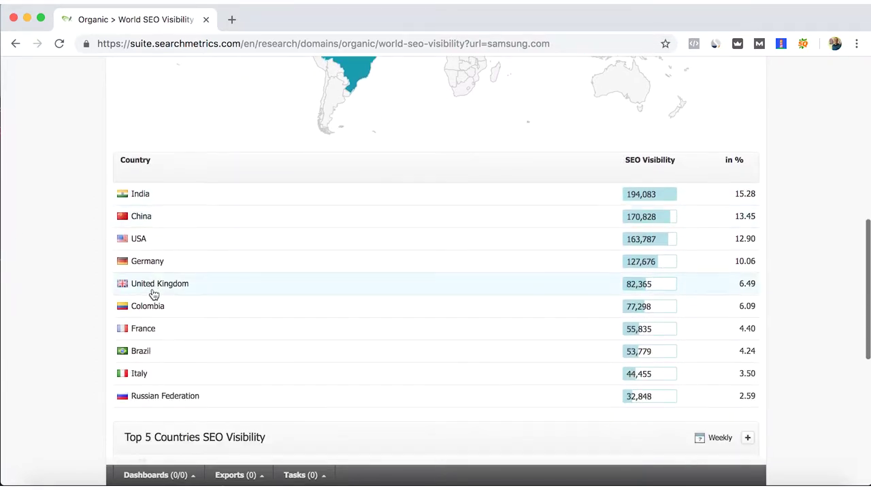
scroll(154, 294, "down", 5)
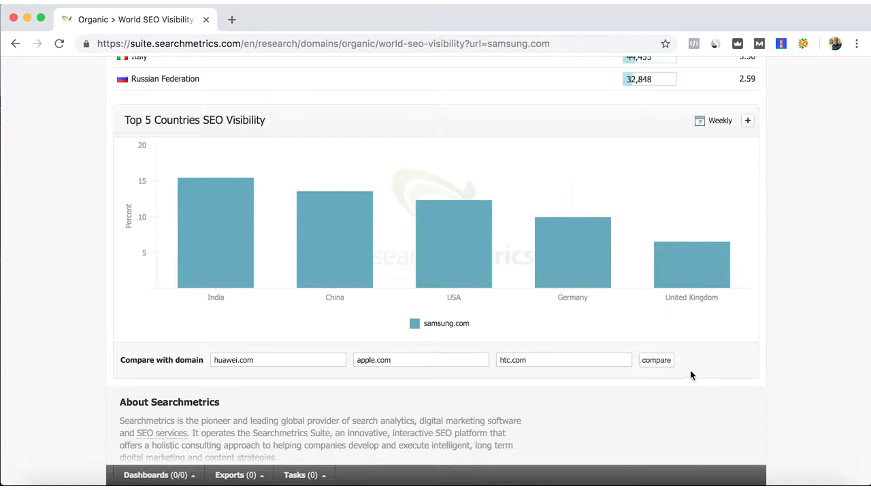
left_click(656, 364)
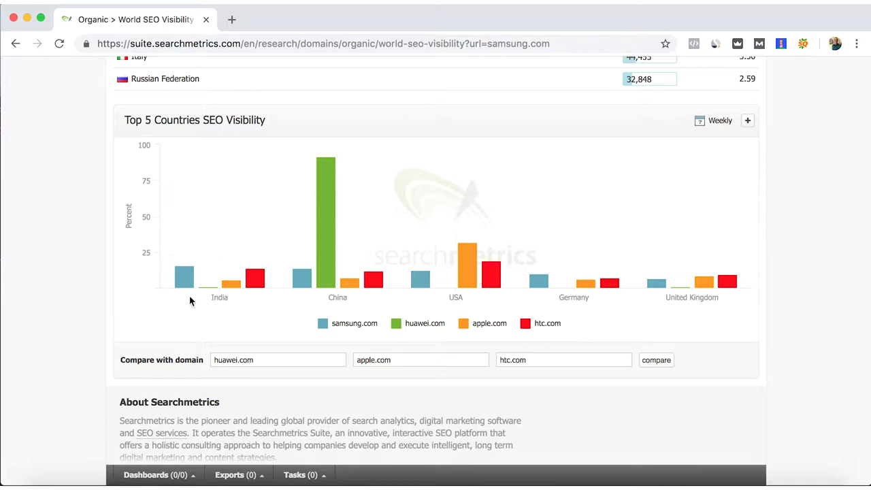
mouse_move(185, 280)
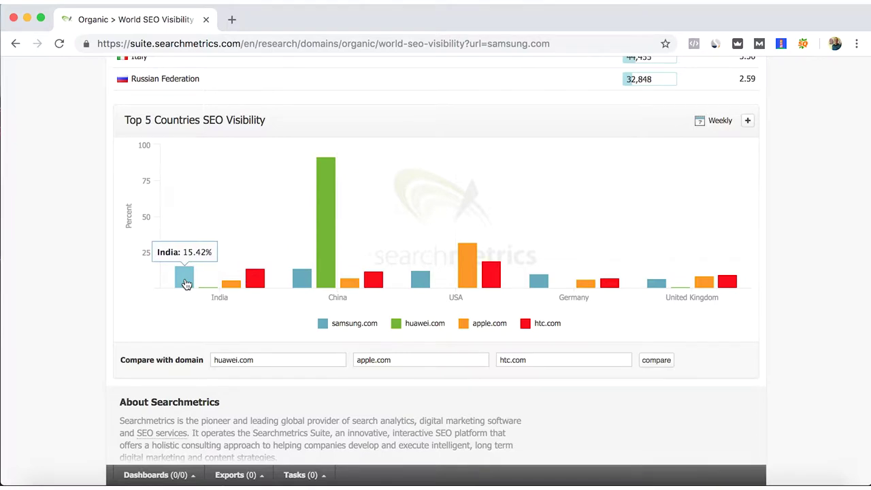
mouse_move(256, 281)
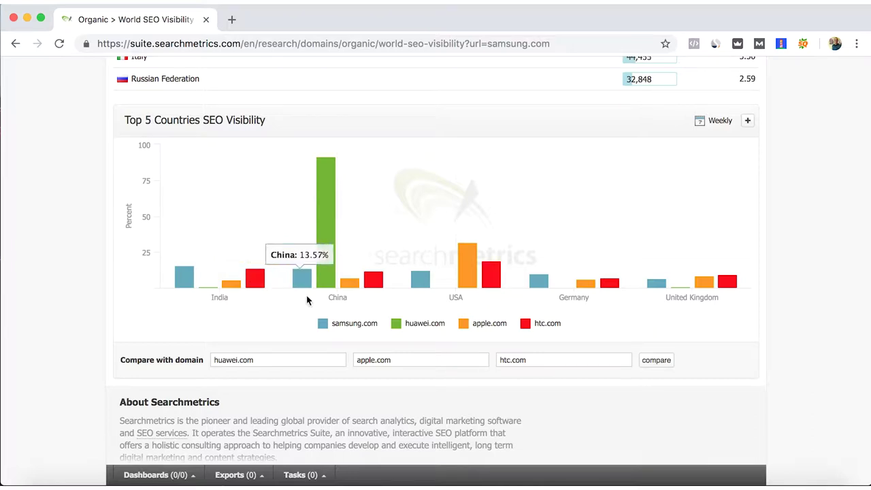
mouse_move(374, 262)
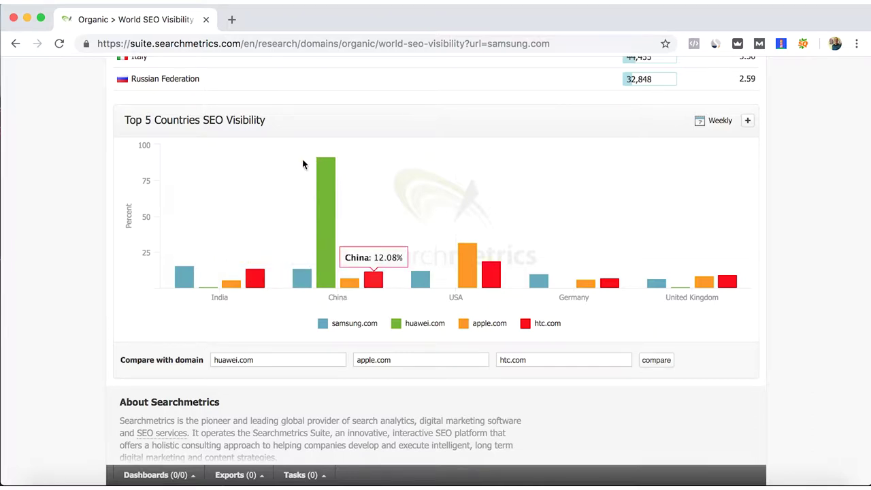
mouse_move(337, 290)
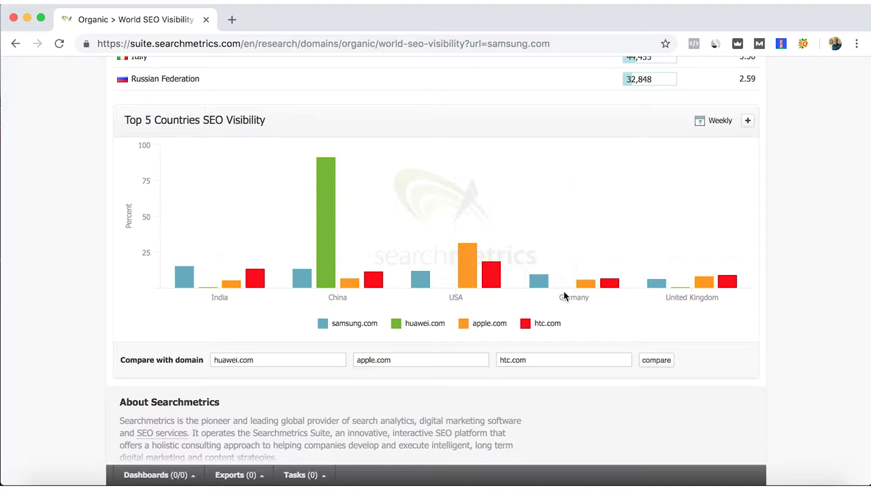
mouse_move(464, 291)
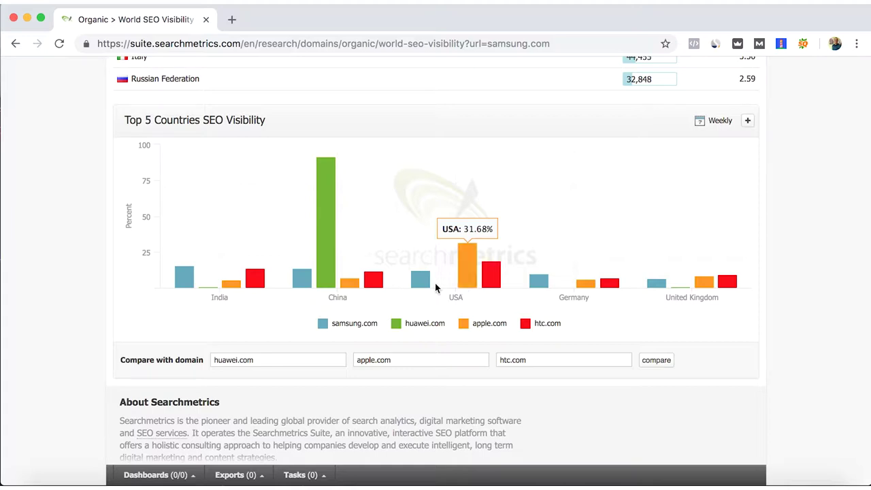
mouse_move(665, 288)
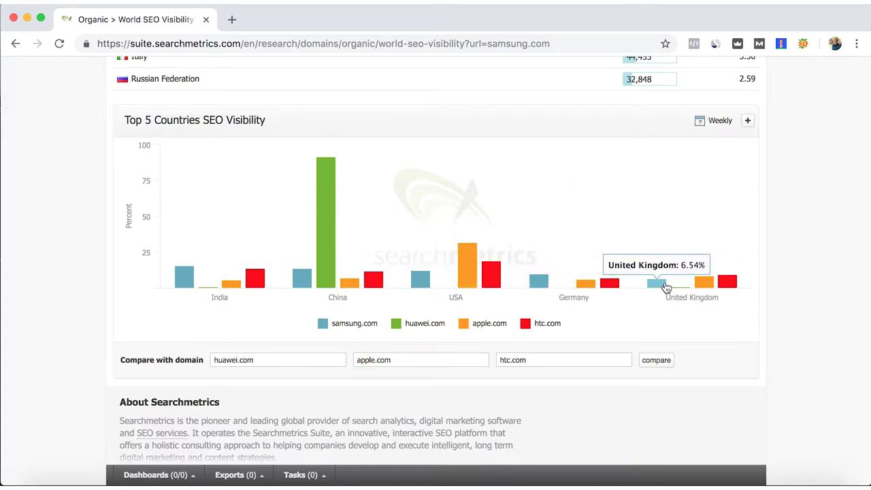
mouse_move(598, 287)
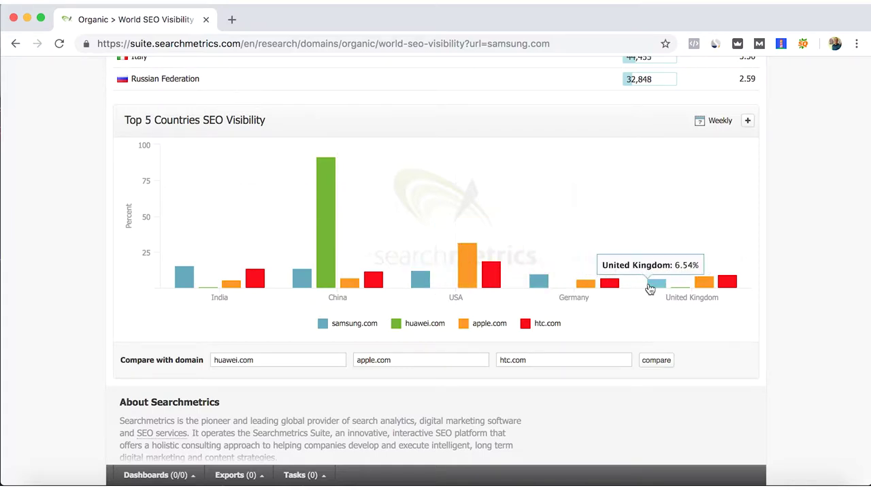
mouse_move(433, 286)
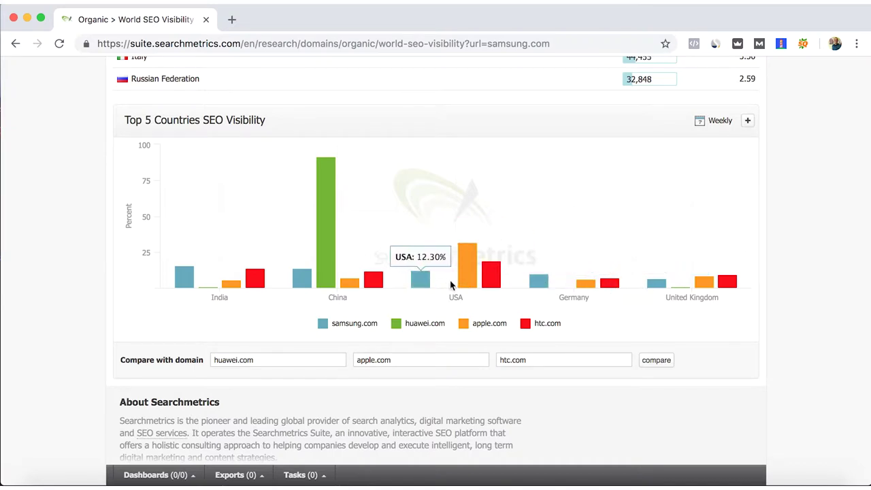
mouse_move(534, 279)
mouse_move(303, 286)
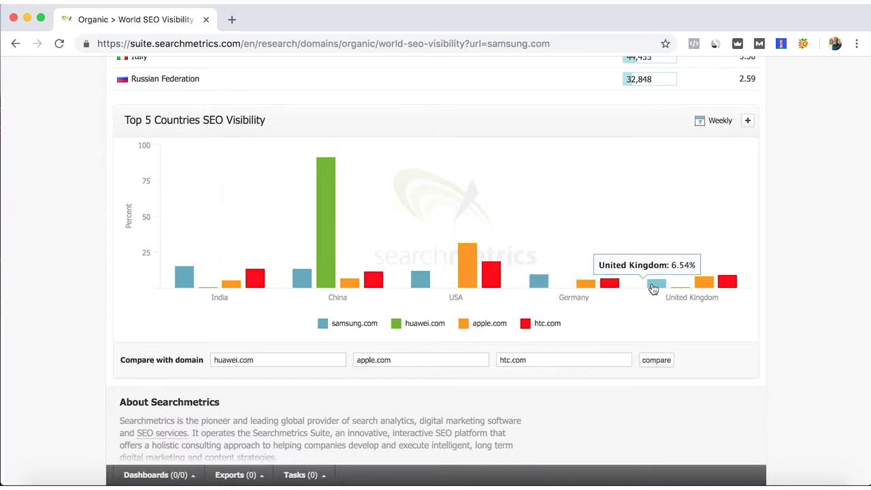
mouse_move(732, 290)
scroll(727, 291, "up", 12)
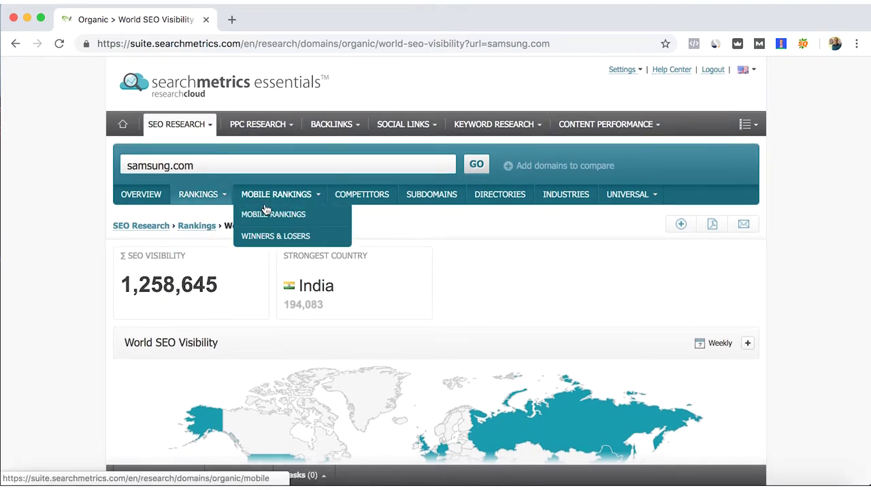
- View samsung.com's no-access Mobile Page Performance page, then switch to its Organic Competitors chart
left_click(271, 199)
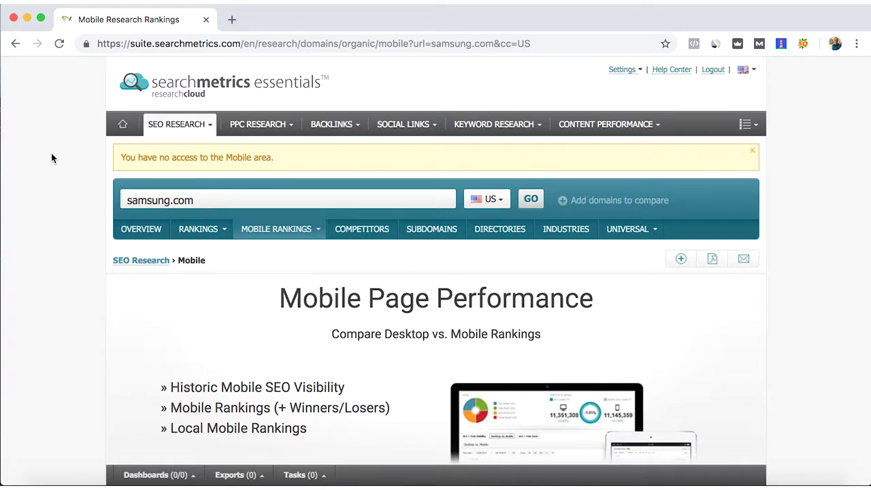
scroll(53, 170, "down", 3)
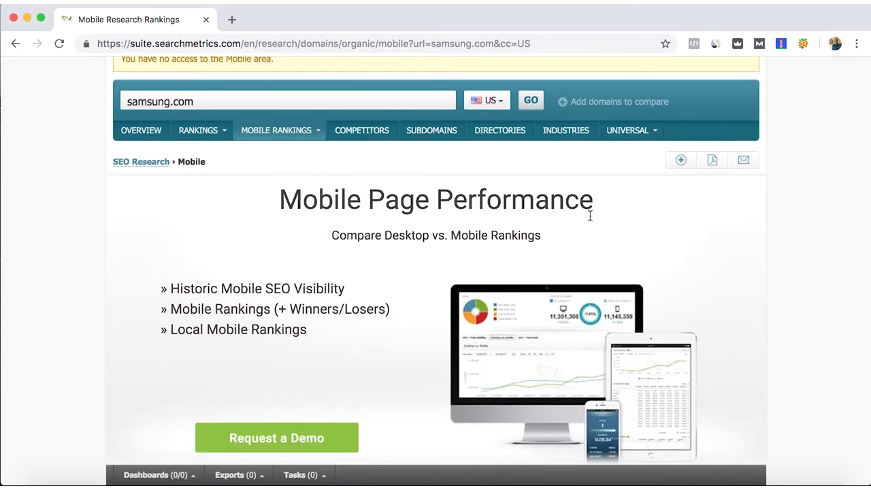
scroll(545, 231, "down", 1)
left_click(373, 120)
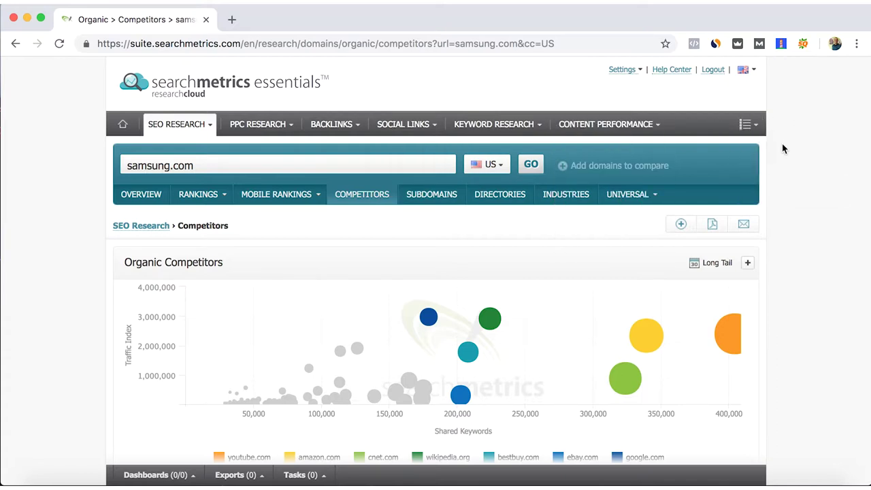
- Scroll through samsung.com's competitor bubble chart and competing-domains table
scroll(791, 146, "down", 3)
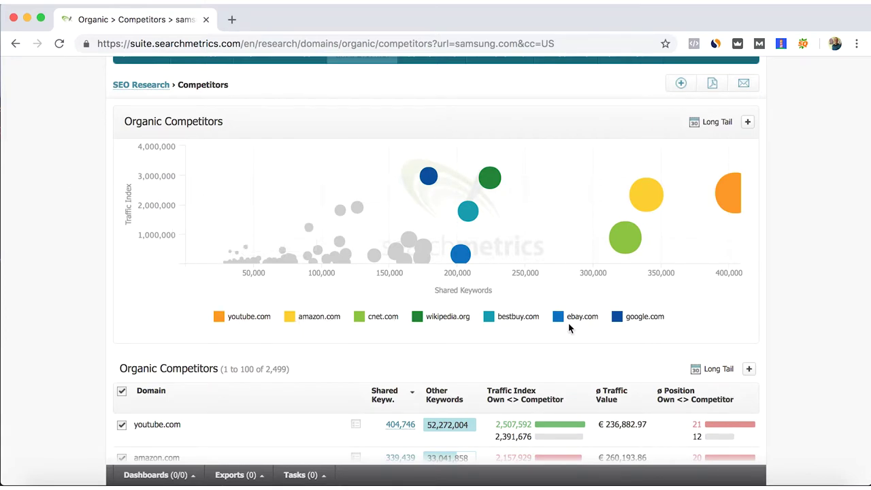
scroll(607, 311, "down", 5)
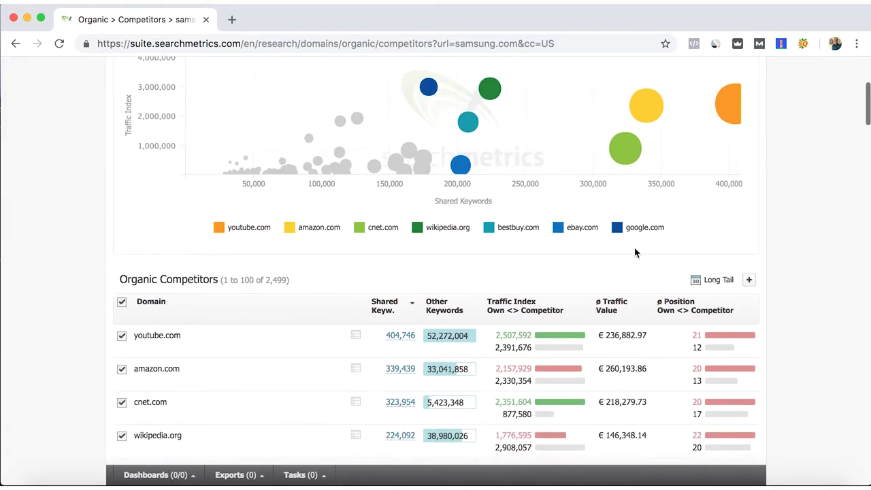
scroll(156, 245, "down", 2)
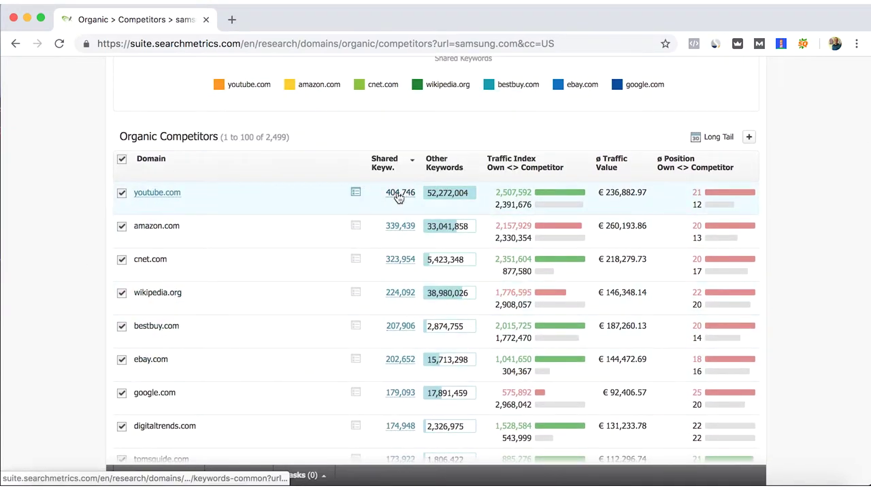
scroll(399, 278, "down", 7)
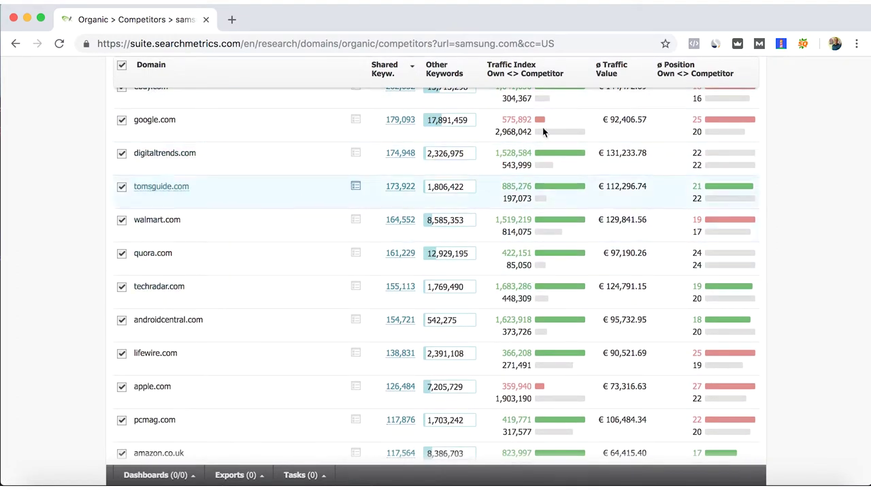
scroll(575, 127, "up", 3)
scroll(575, 126, "up", 5)
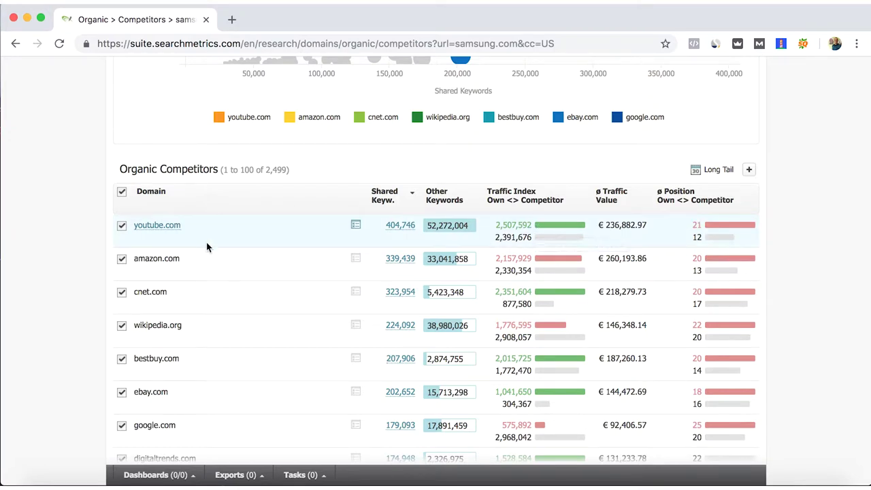
- Open the shared organic keywords comparison of samsung.com versus walmart.com
scroll(208, 247, "down", 4)
scroll(213, 247, "down", 2)
scroll(213, 247, "down", 3)
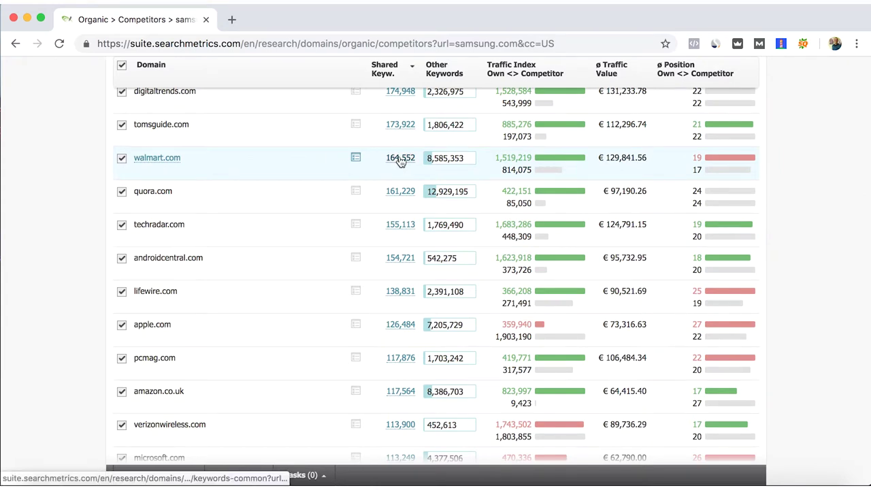
left_click(400, 157)
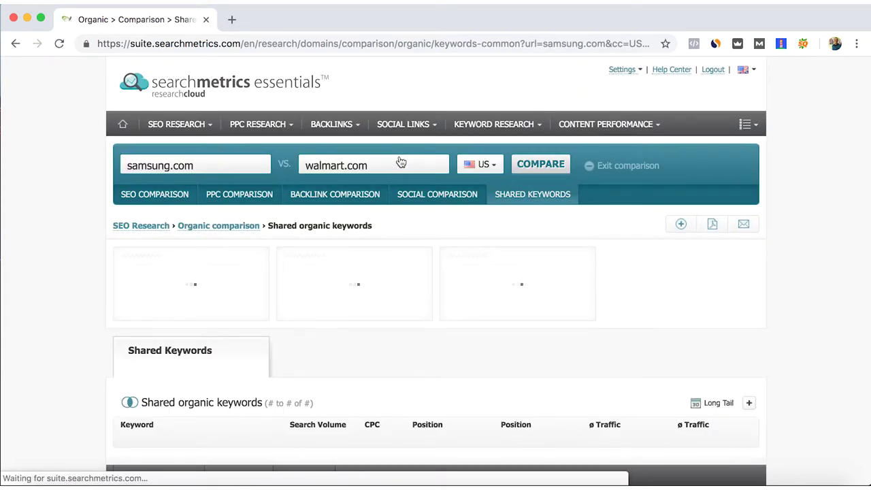
- Scroll through the 140,096 organic keywords samsung.com shares with walmart.com
scroll(401, 162, "down", 5)
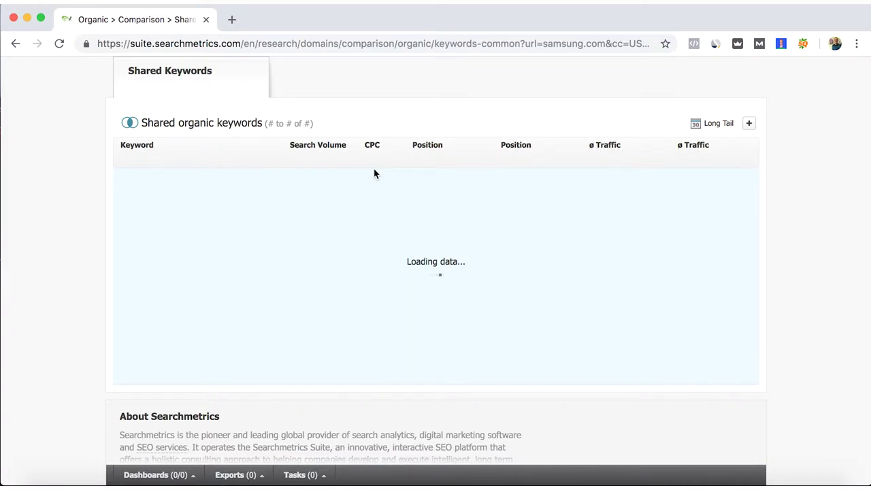
scroll(96, 176, "up", 3)
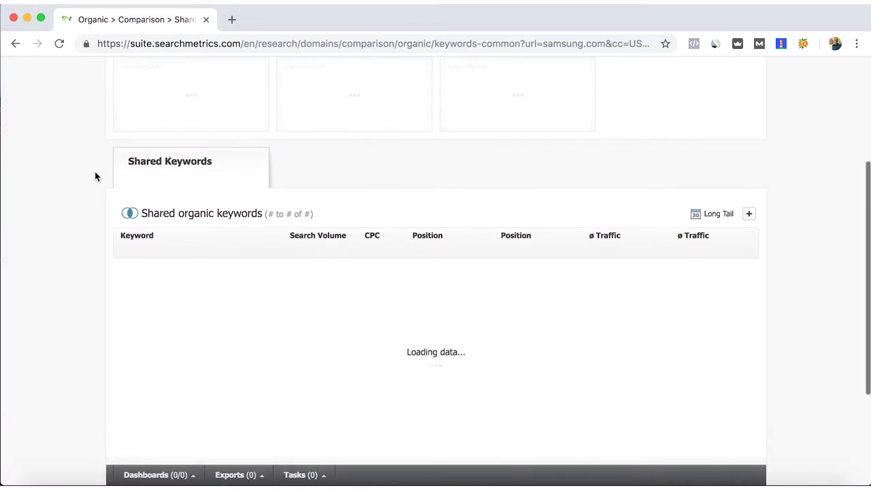
scroll(95, 176, "up", 5)
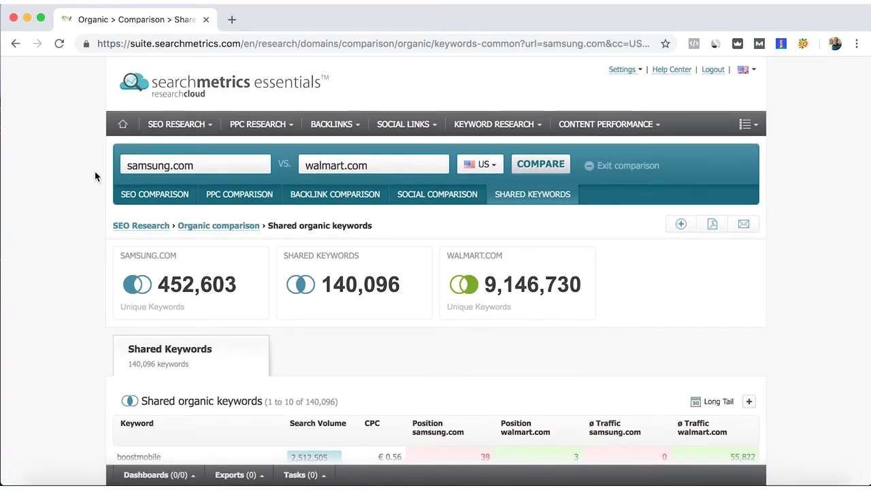
scroll(189, 170, "down", 1)
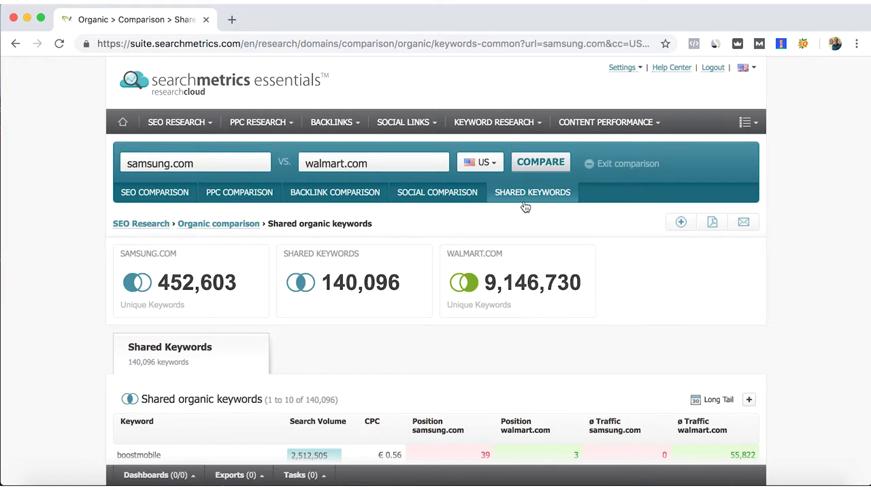
scroll(171, 162, "down", 1)
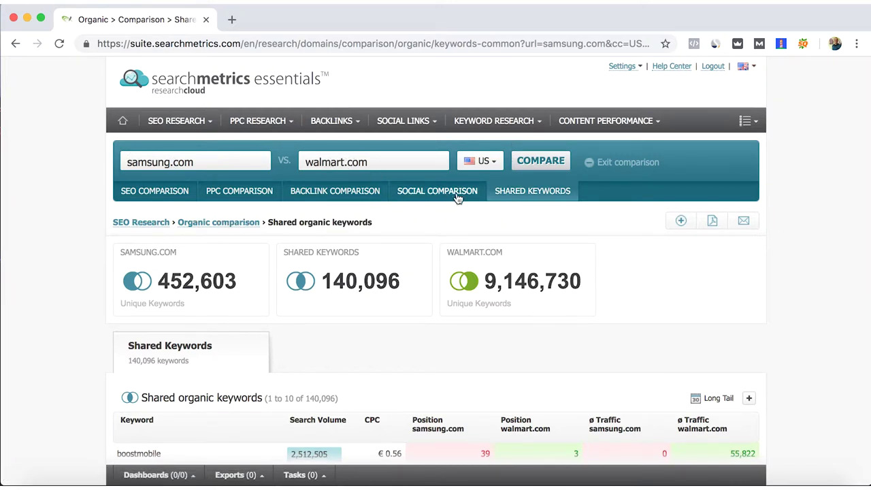
scroll(529, 220, "down", 5)
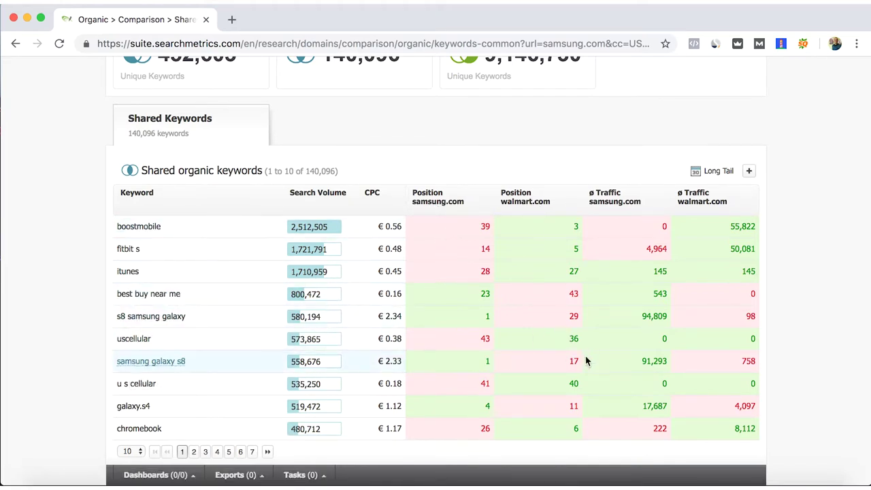
scroll(554, 369, "up", 1)
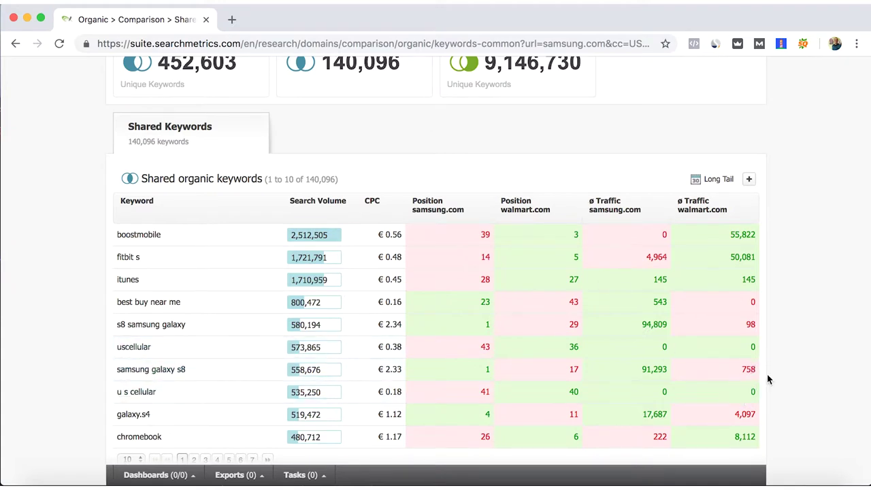
scroll(158, 392, "down", 1)
scroll(158, 392, "down", 3)
scroll(157, 392, "up", 10)
- Return to the Organic Competitors table of 2,499 domains, youtube.com leading
left_click(13, 43)
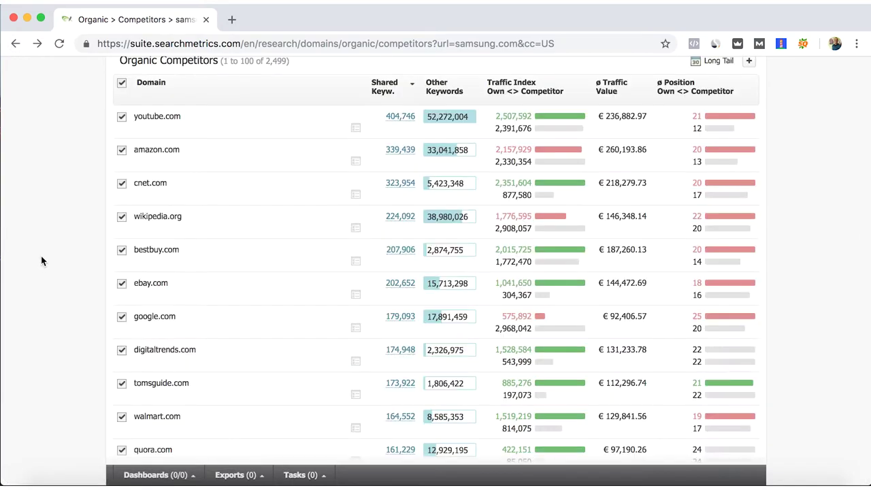
scroll(41, 260, "down", 10)
scroll(41, 260, "up", 20)
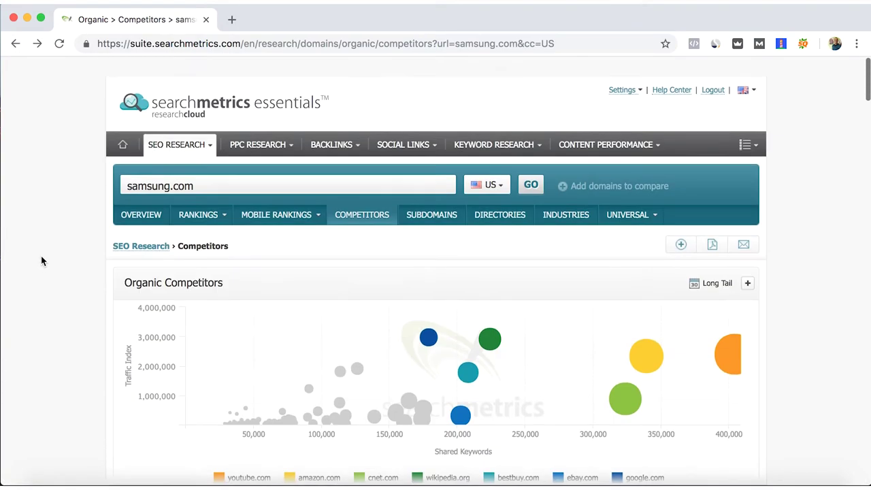
left_click(422, 198)
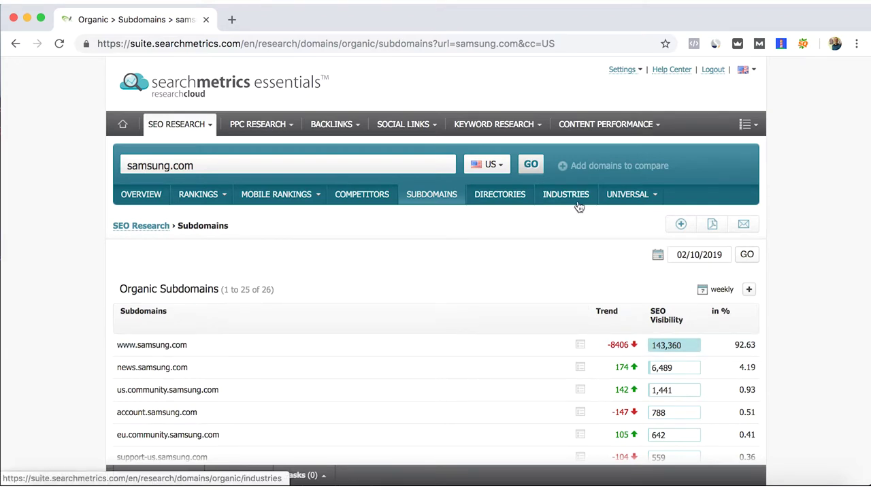
scroll(370, 288, "down", 3)
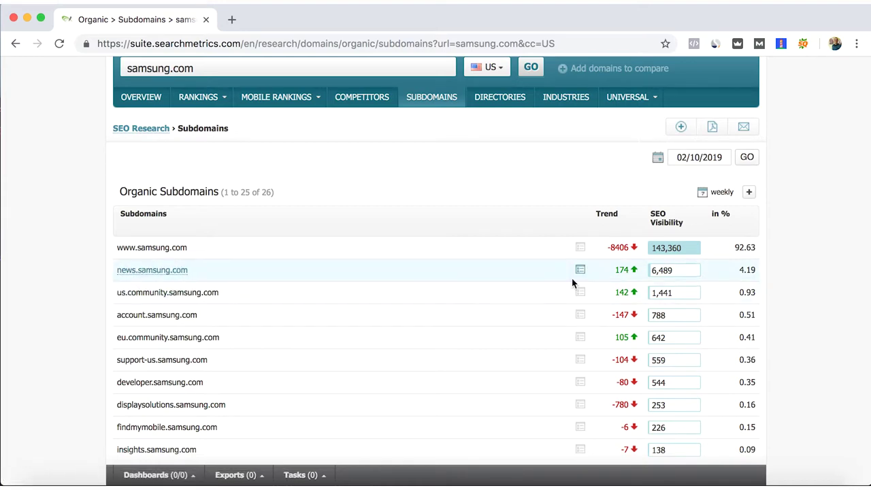
scroll(573, 282, "down", 3)
scroll(576, 282, "up", 6)
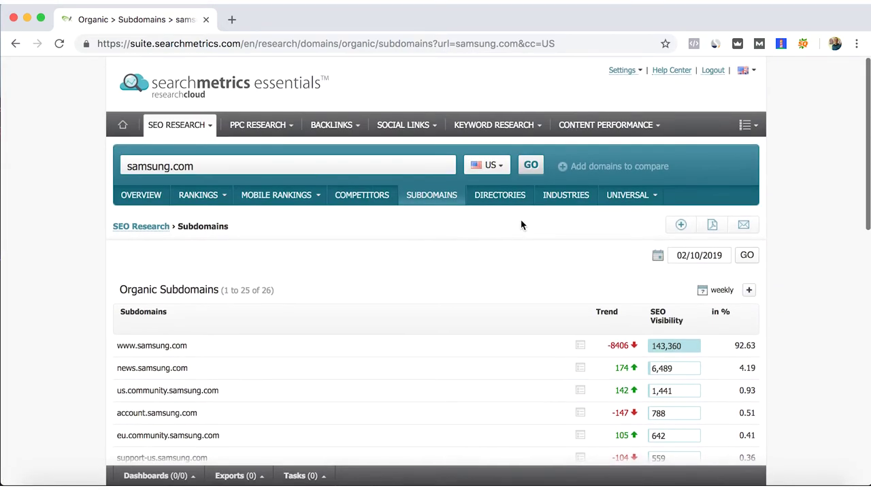
left_click(519, 204)
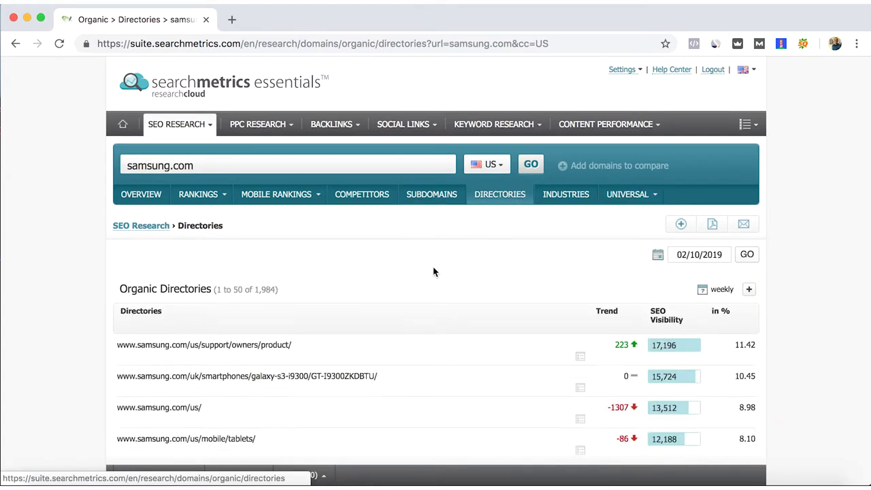
scroll(204, 320, "down", 2)
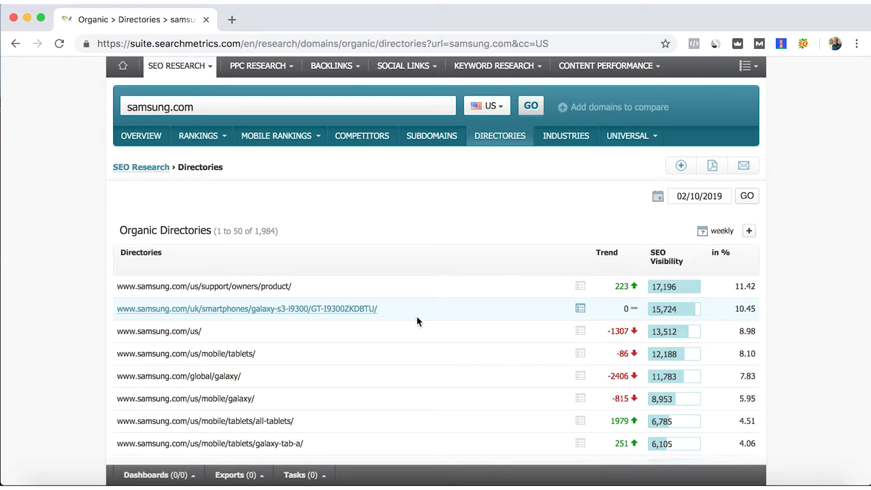
scroll(417, 321, "down", 5)
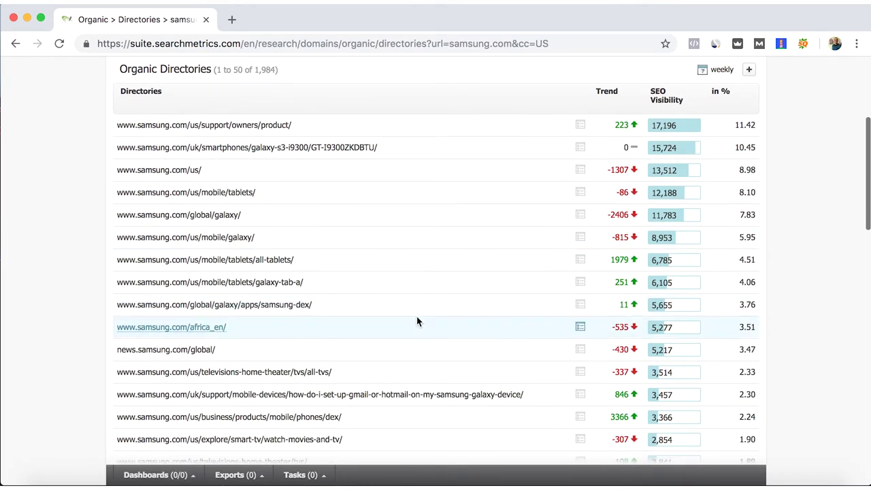
scroll(417, 320, "up", 6)
- Open samsung.com's Industries report and compare it with apple.com, youtube.com and wikipedia.com
left_click(541, 205)
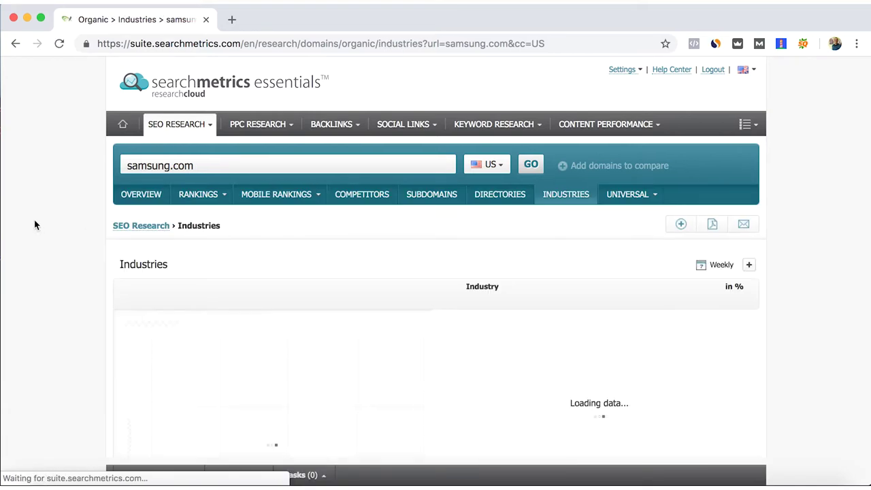
scroll(34, 224, "down", 4)
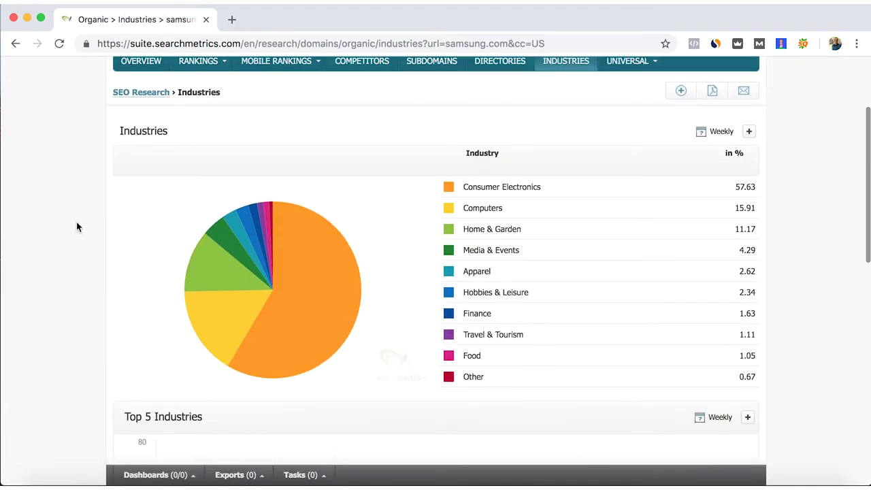
scroll(205, 217, "down", 3)
scroll(222, 253, "down", 6)
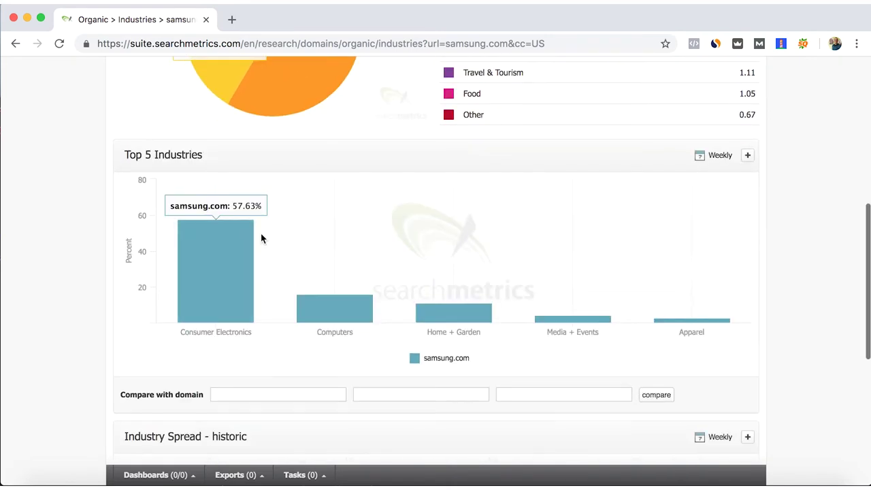
scroll(398, 163, "up", 4)
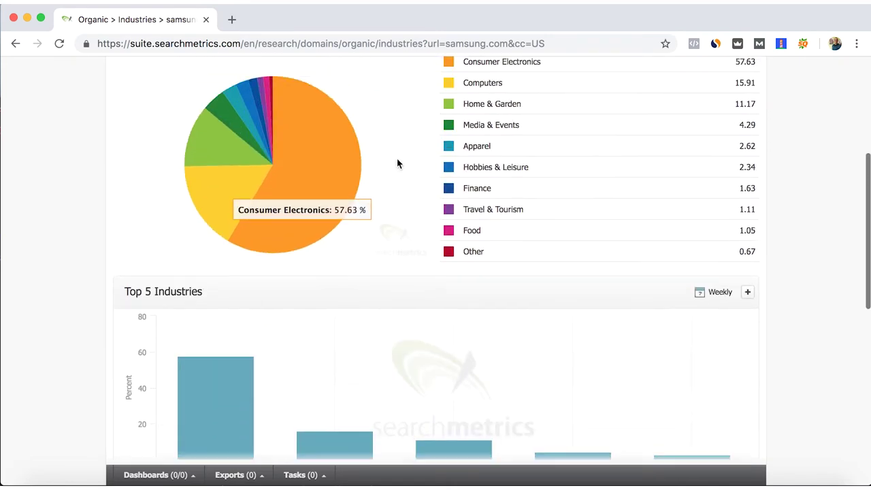
scroll(482, 136, "up", 5)
scroll(419, 170, "down", 8)
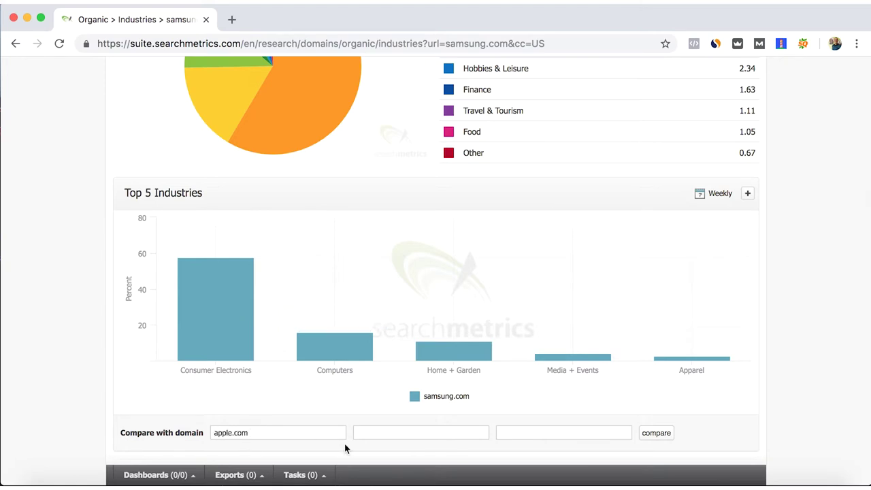
type("youtube.com")
left_click(656, 434)
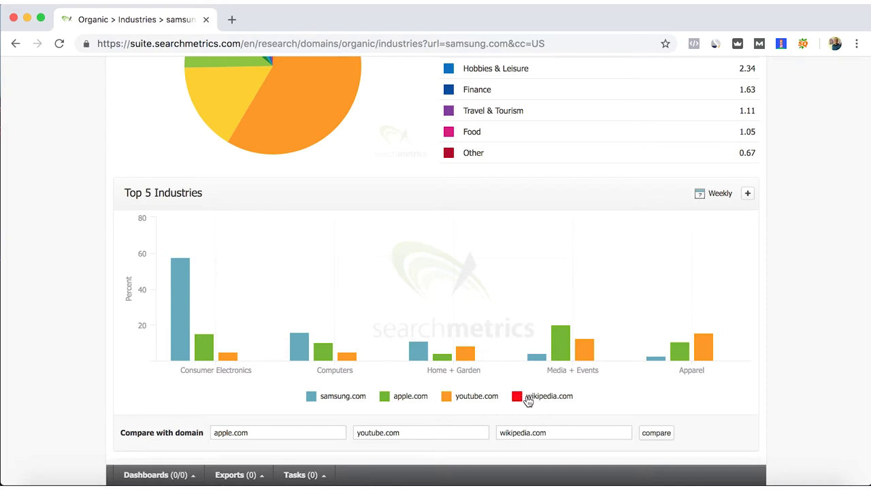
- Review the top-5 industries comparison, with Consumer Electronics leading at 57.63%
scroll(525, 402, "up", 4)
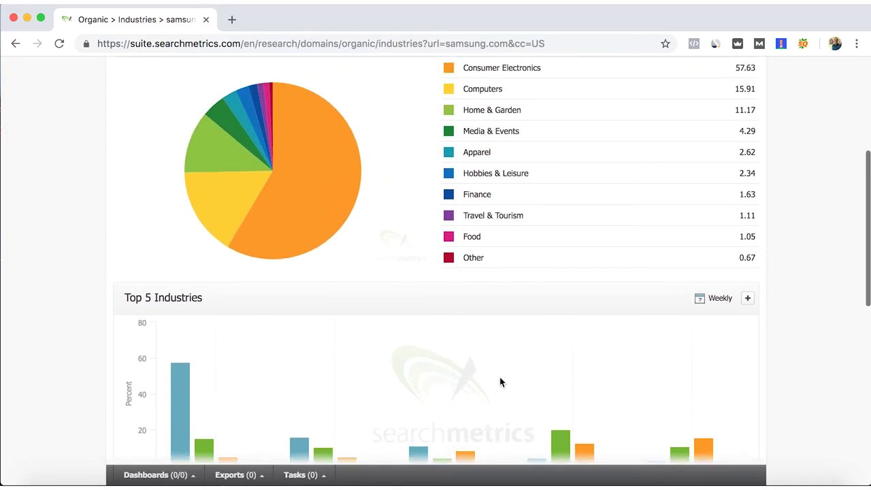
scroll(521, 295, "down", 4)
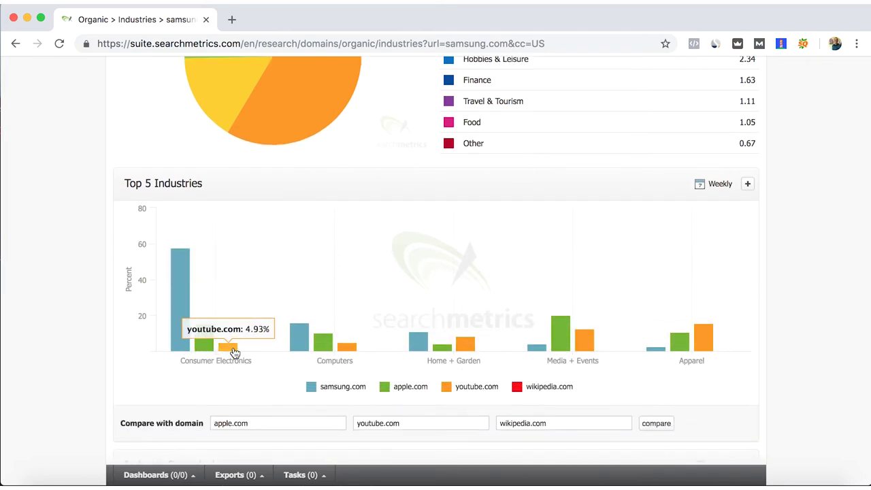
mouse_move(203, 353)
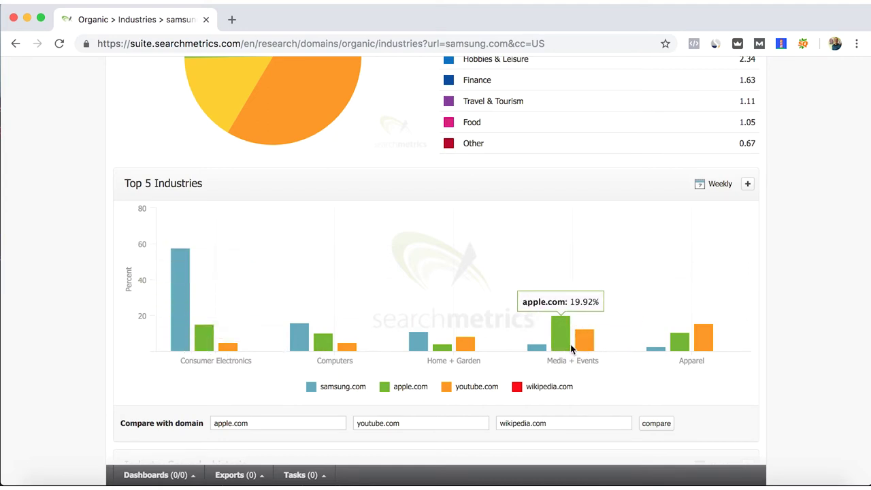
mouse_move(585, 351)
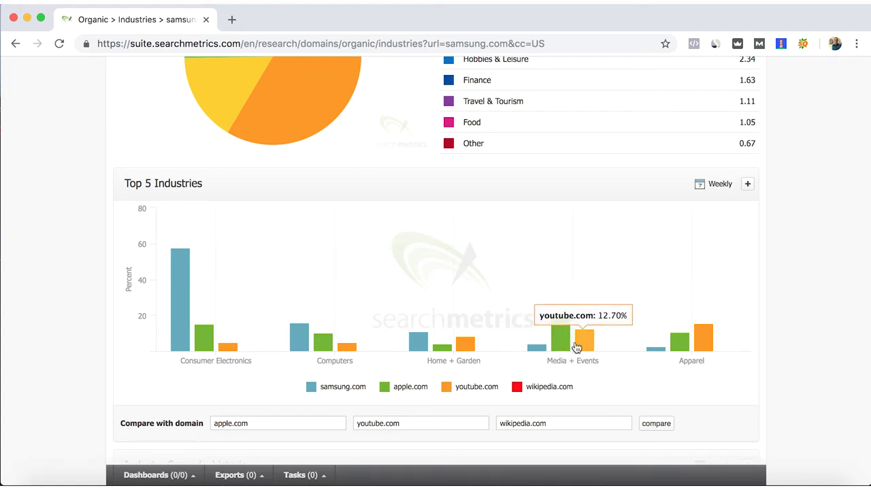
mouse_move(694, 349)
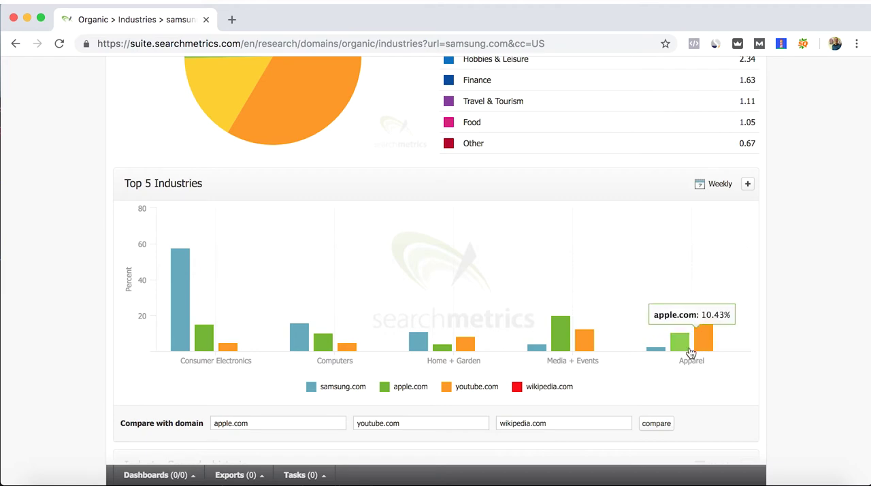
scroll(692, 351, "down", 2)
scroll(691, 351, "up", 5)
scroll(692, 351, "down", 10)
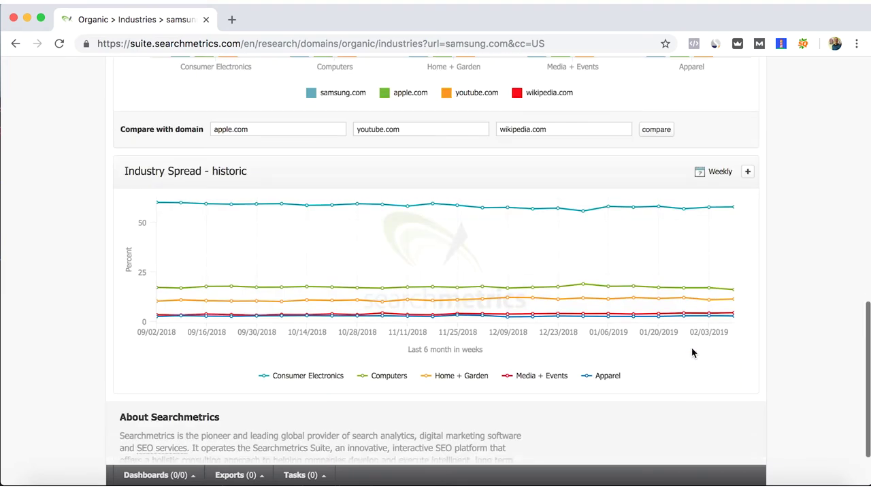
scroll(692, 351, "up", 10)
mouse_move(621, 199)
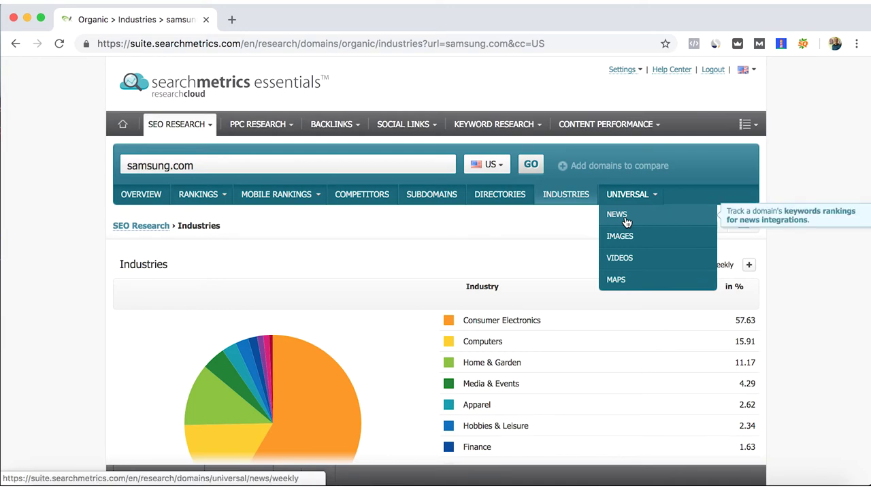
- Show samsung.com's Universal News visibility chart and its four news keywords, led by wall mount tv
left_click(626, 222)
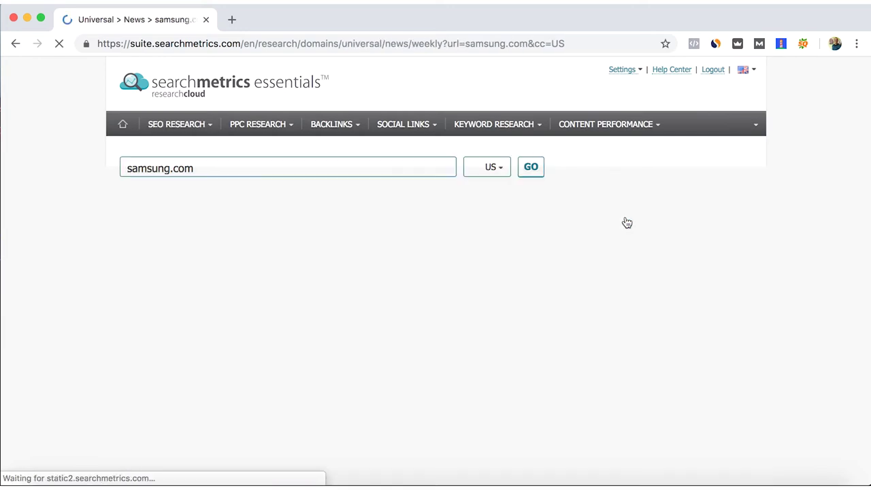
scroll(755, 226, "down", 6)
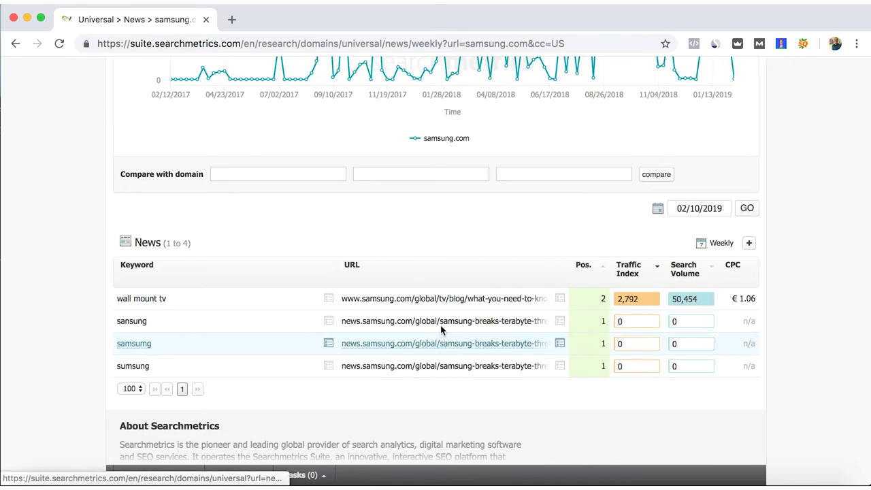
scroll(374, 329, "down", 2)
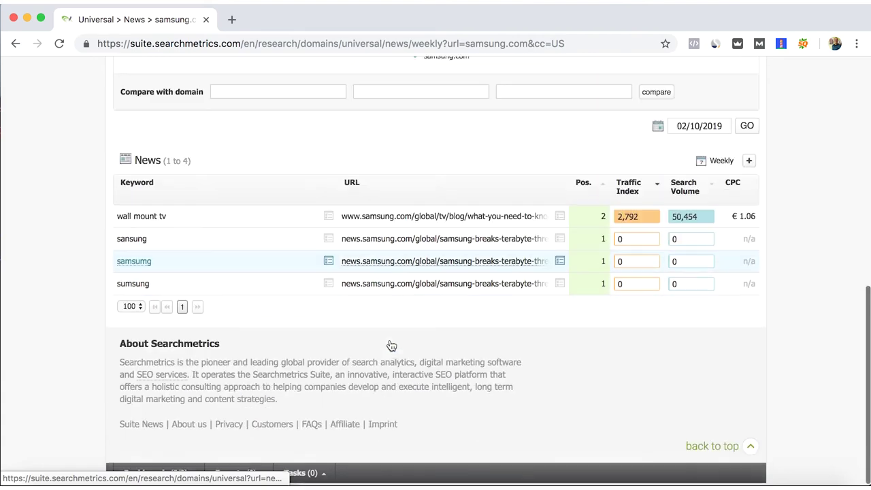
scroll(398, 342, "up", 10)
- Show samsung.com's Universal Images visibility chart and review its 100 image keywords, led by note
mouse_move(631, 200)
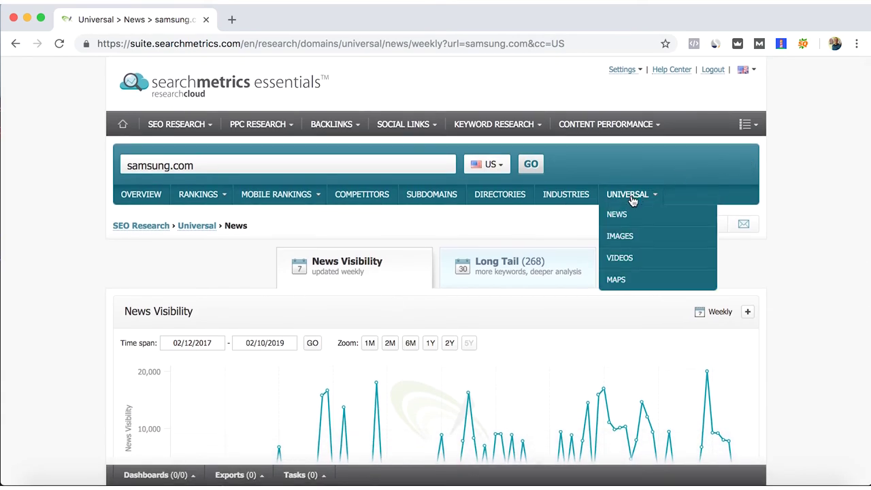
left_click(620, 236)
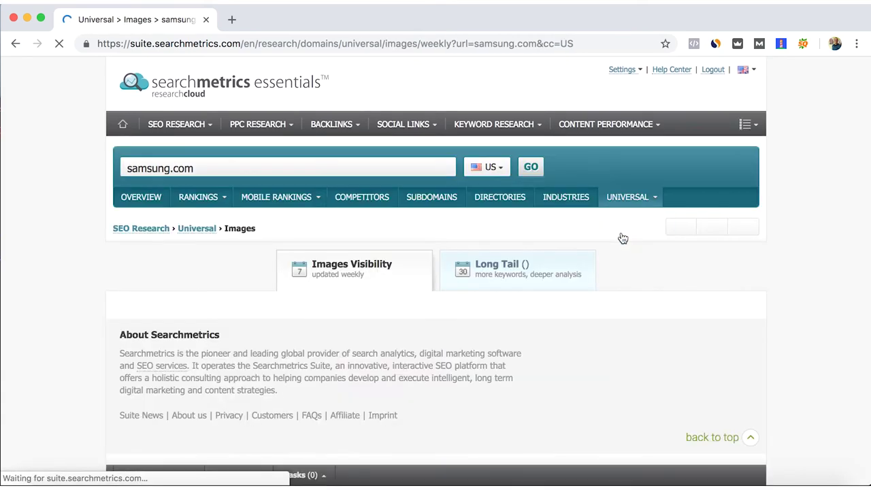
scroll(748, 236, "down", 5)
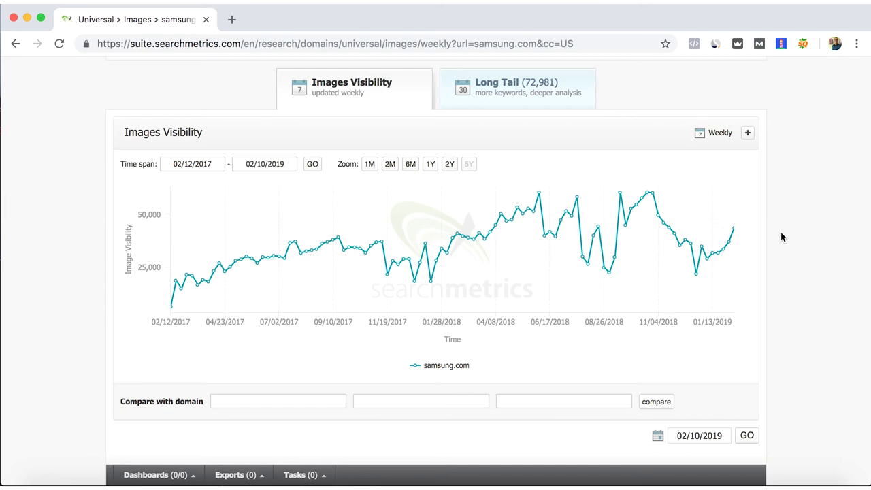
scroll(781, 236, "up", 1)
scroll(781, 237, "down", 5)
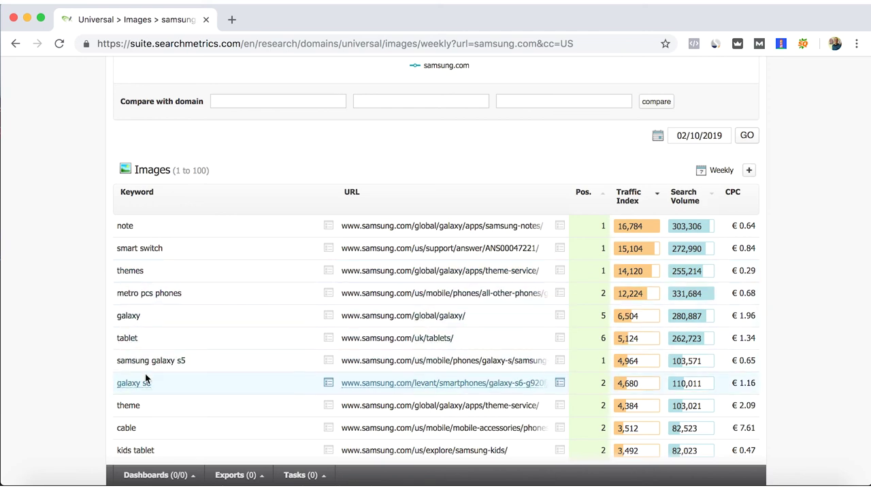
scroll(145, 379, "down", 3)
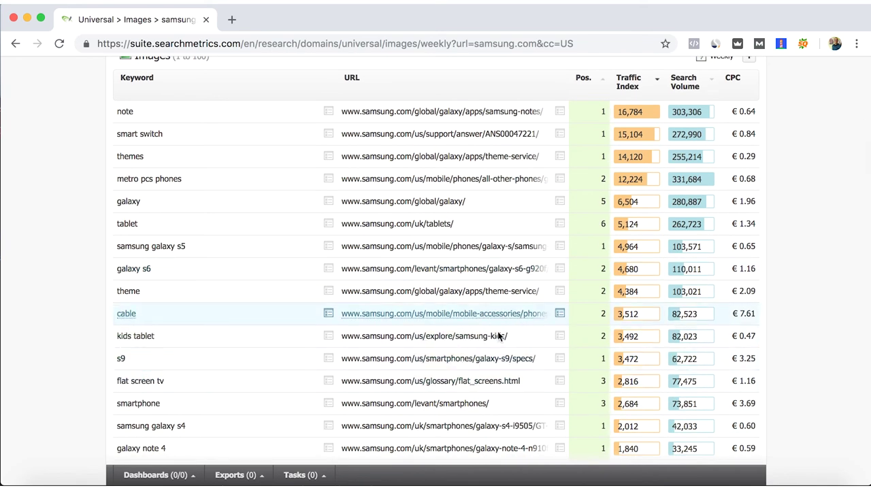
scroll(810, 318, "up", 10)
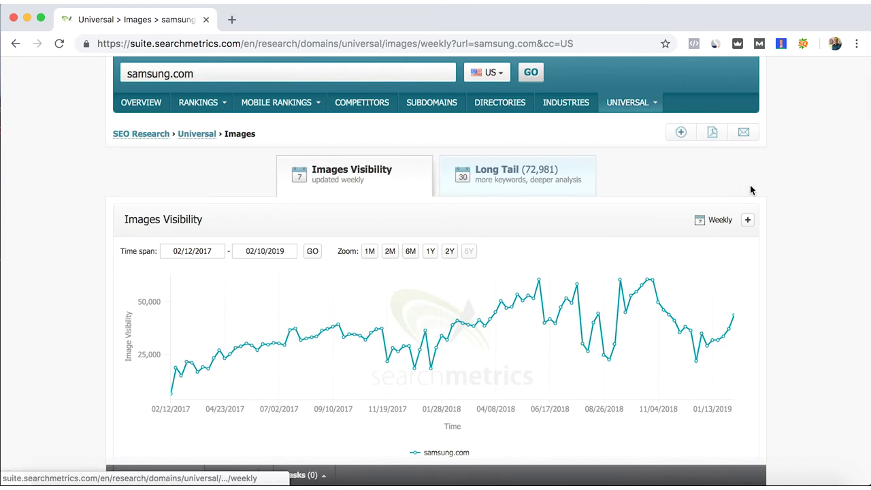
scroll(782, 179, "up", 3)
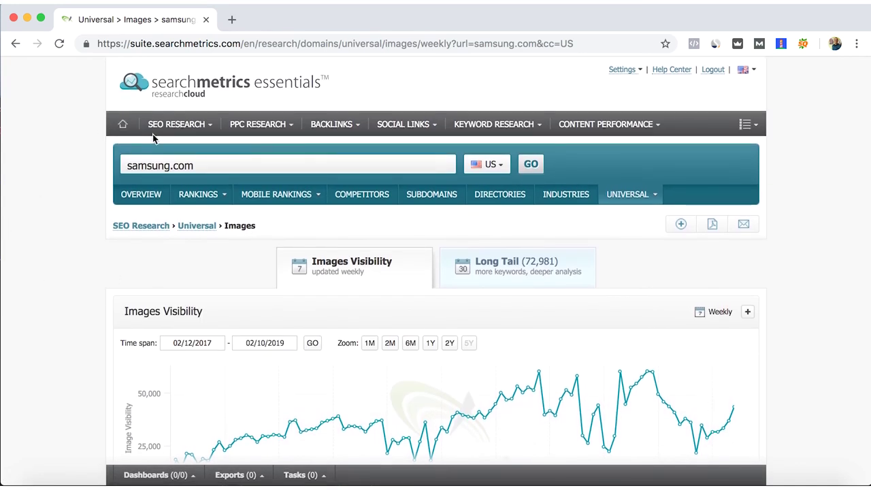
mouse_move(156, 136)
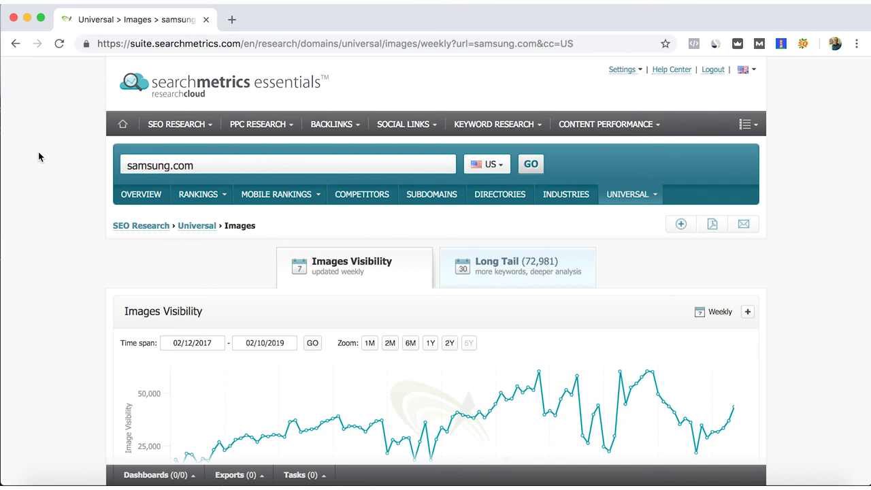